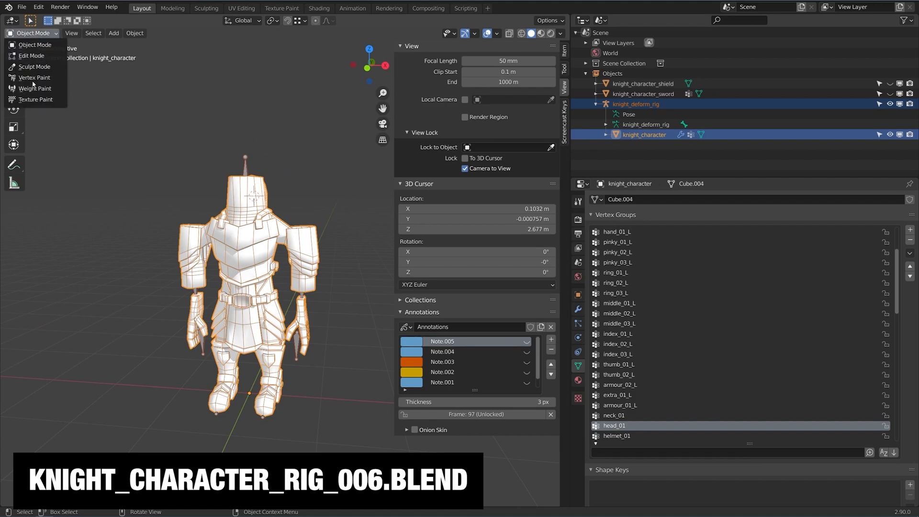
Step: Switch knight_character to Weight Paint mode and select the hand_01_L bone
{"action": "left_click", "coordinate": [36, 88]}
{"action": "scroll", "coordinate": [192, 211], "scroll_direction": "up", "scroll_amount": 4}
{"action": "mouse_move", "coordinate": [230, 297]}
{"action": "middle_mouse_down", "text": "shift"}
{"action": "mouse_move", "coordinate": [191, 210]}
{"action": "mouse_move", "coordinate": [254, 203]}
{"action": "middle_mouse_up", "text": "shift"}
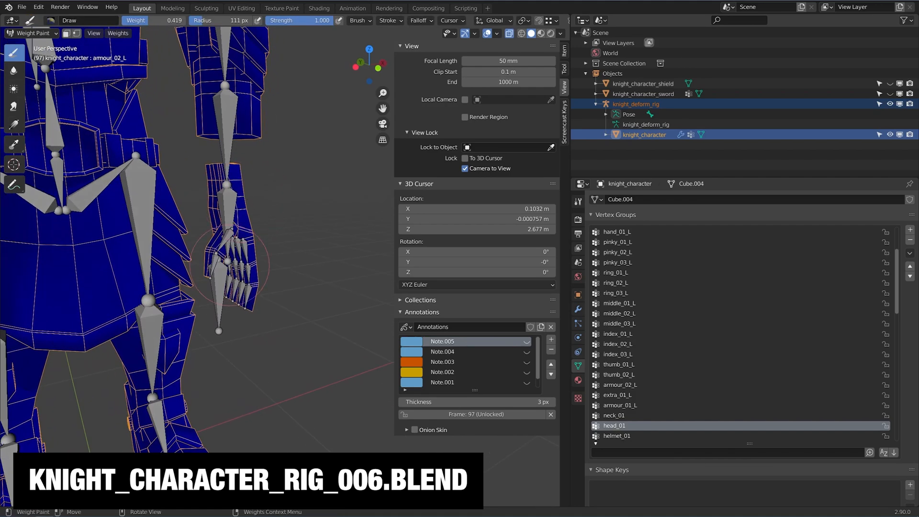
{"action": "scroll", "coordinate": [290, 207], "scroll_direction": "up", "scroll_amount": 4}
{"action": "left_click", "coordinate": [277, 211], "text": "ctrl"}
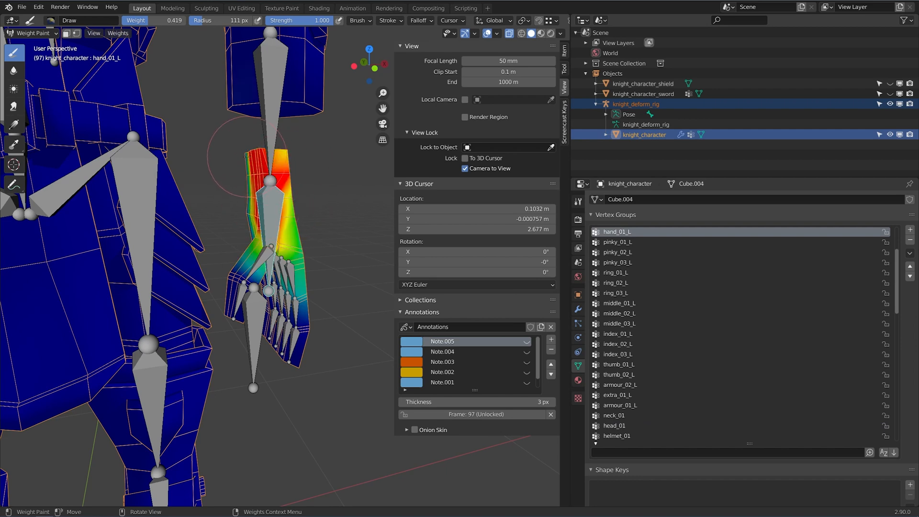
{"action": "mouse_move", "coordinate": [240, 178]}
{"action": "middle_mouse_down", "text": "ctrl"}
{"action": "mouse_move", "coordinate": [249, 239]}
{"action": "mouse_move", "coordinate": [268, 187]}
{"action": "mouse_move", "coordinate": [297, 192]}
{"action": "mouse_move", "coordinate": [283, 263]}
{"action": "mouse_move", "coordinate": [281, 231]}
{"action": "middle_mouse_up", "text": "ctrl"}
{"action": "key", "text": "ctrl+z"}
Step: In Edit Mode, reveal the hidden knight geometry and select only the linked mesh of the character's left hand
{"action": "key", "text": "Tab"}
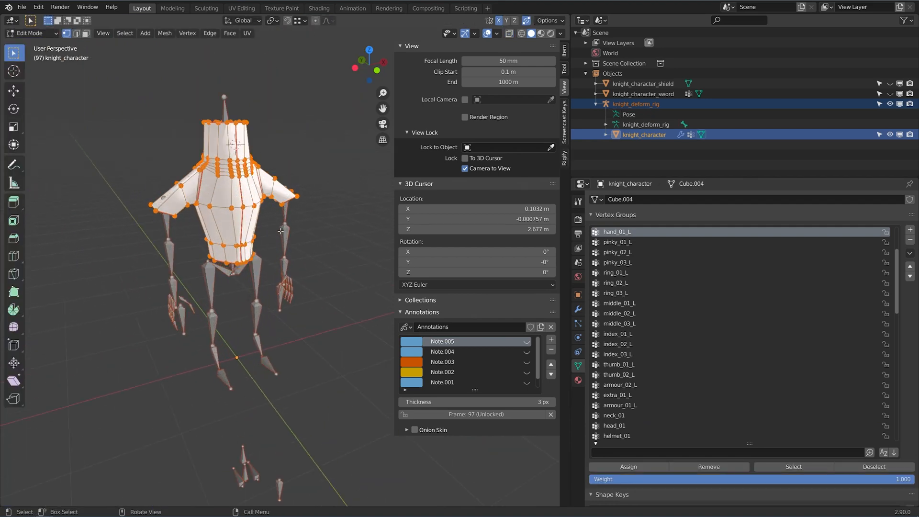
{"action": "key", "text": "alt+h"}
{"action": "middle_click_drag", "start_coordinate": [287, 283], "coordinate": [302, 243], "text": "ctrl"}
{"action": "middle_click_drag", "start_coordinate": [304, 243], "coordinate": [292, 240]}
{"action": "key", "text": "alt+a"}
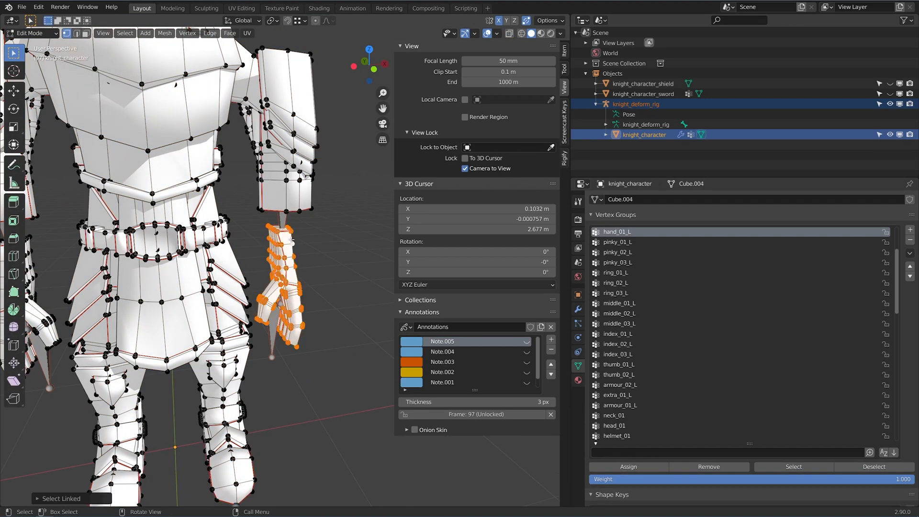
Step: Return to weight painting with painting masked to the selected hand vertices, and turn off Front Faces Only for the Draw brush
{"action": "key", "text": "Tab"}
{"action": "middle_click_drag", "start_coordinate": [291, 241], "coordinate": [310, 247], "text": "ctrl"}
{"action": "middle_click_drag", "start_coordinate": [233, 257], "coordinate": [268, 215], "text": "ctrl"}
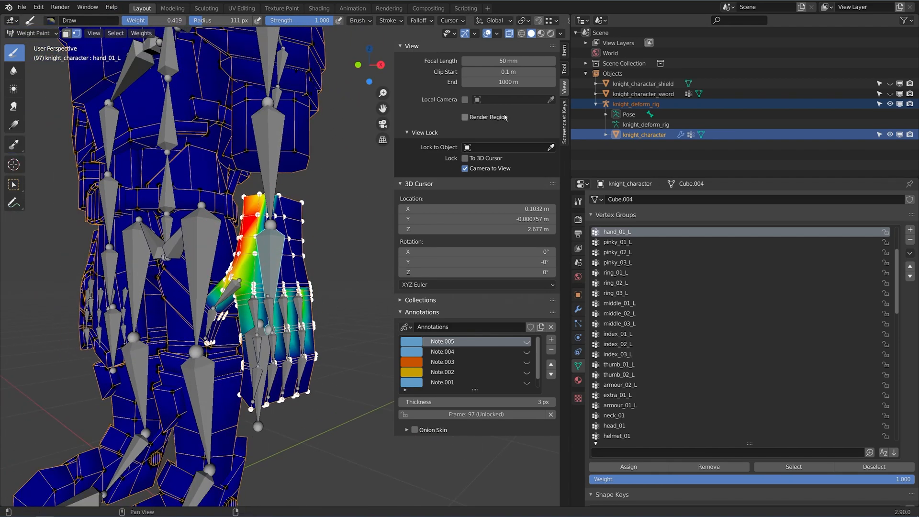
{"action": "left_click", "coordinate": [566, 70]}
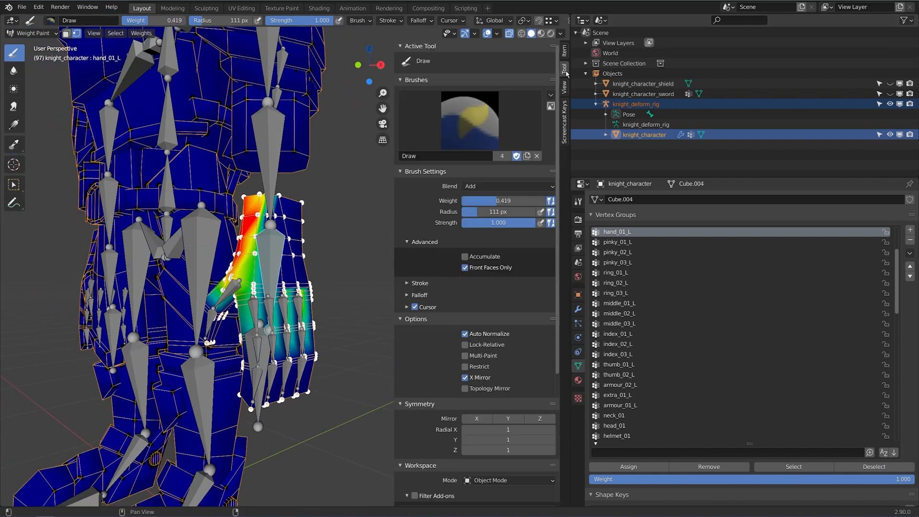
{"action": "left_click", "coordinate": [477, 270]}
Step: Enlarge the brush radius to 335 px and paint the entire left hand with full hand_01_L influence
{"action": "middle_click_drag", "start_coordinate": [288, 249], "coordinate": [296, 249]}
{"action": "left_click_drag", "start_coordinate": [249, 314], "coordinate": [240, 278]}
{"action": "middle_click_drag", "start_coordinate": [239, 258], "coordinate": [264, 253]}
{"action": "key", "text": "f"}
{"action": "left_click", "coordinate": [338, 197]}
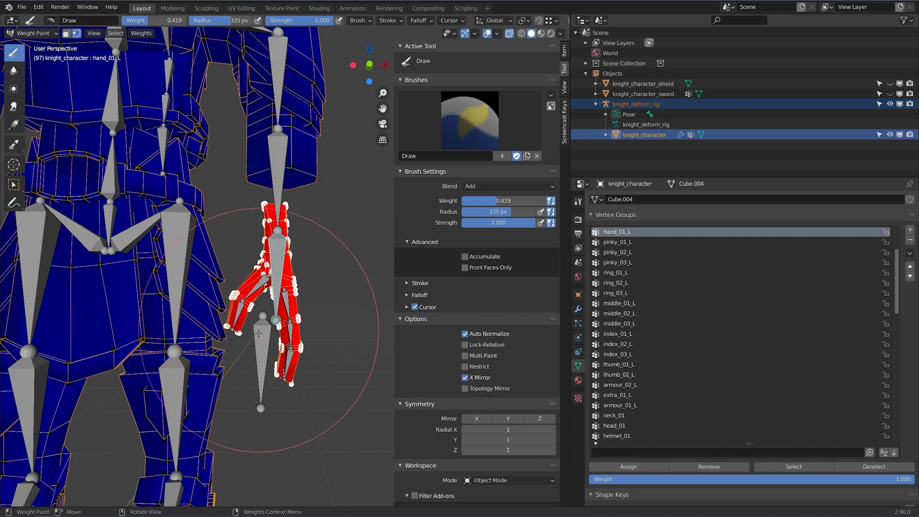
Step: Turn off the vertex selection mask and select the pinky_01_L bone at the base of the left pinky
{"action": "middle_click_drag", "start_coordinate": [259, 334], "coordinate": [295, 254]}
{"action": "scroll", "coordinate": [284, 360], "scroll_direction": "up", "scroll_amount": 6}
{"action": "middle_click_drag", "start_coordinate": [229, 289], "coordinate": [254, 280]}
{"action": "middle_click_drag", "start_coordinate": [282, 253], "coordinate": [310, 285]}
{"action": "key", "text": "v"}
{"action": "left_click", "coordinate": [302, 242], "text": "ctrl"}
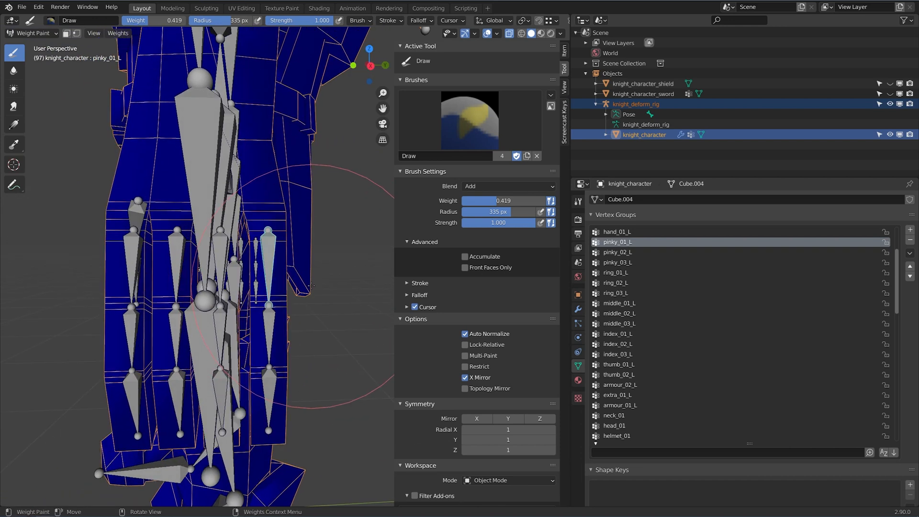
Step: Rotate the pinky_01_L bone inward from a view along the hand so the pinky chain swings clear of the other fingers
{"action": "key", "text": "r"}
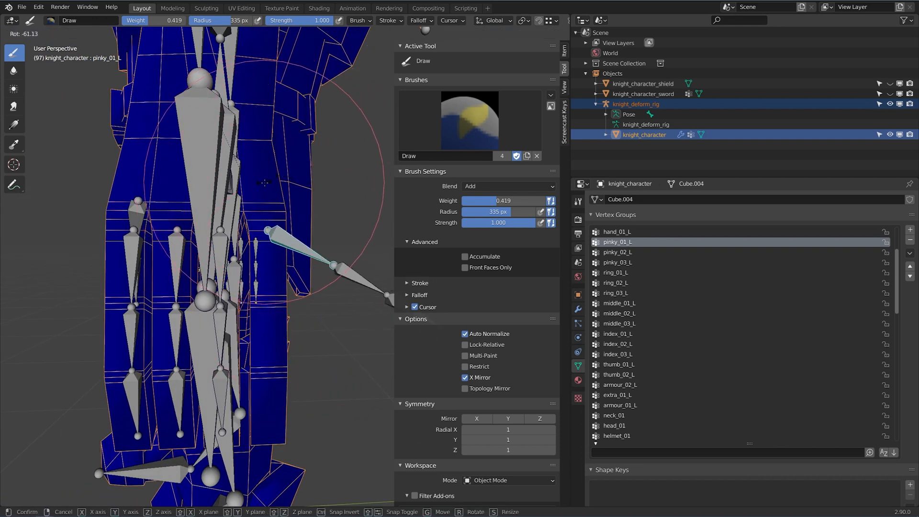
{"action": "right_click", "coordinate": [264, 183]}
{"action": "middle_click_drag", "start_coordinate": [264, 182], "coordinate": [160, 227]}
{"action": "middle_click_drag", "start_coordinate": [225, 151], "coordinate": [253, 168]}
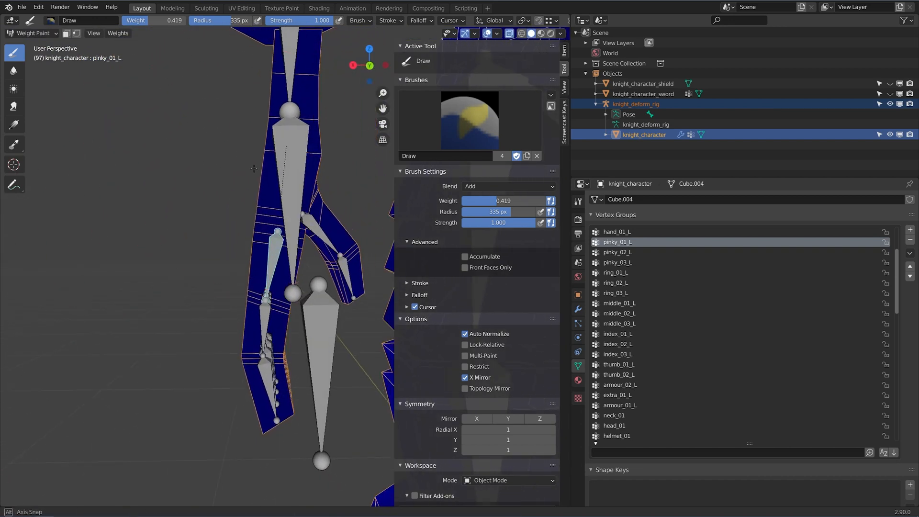
{"action": "key", "text": "r"}
{"action": "left_click", "coordinate": [225, 206]}
{"action": "middle_click_drag", "start_coordinate": [280, 214], "coordinate": [220, 197], "text": "shift"}
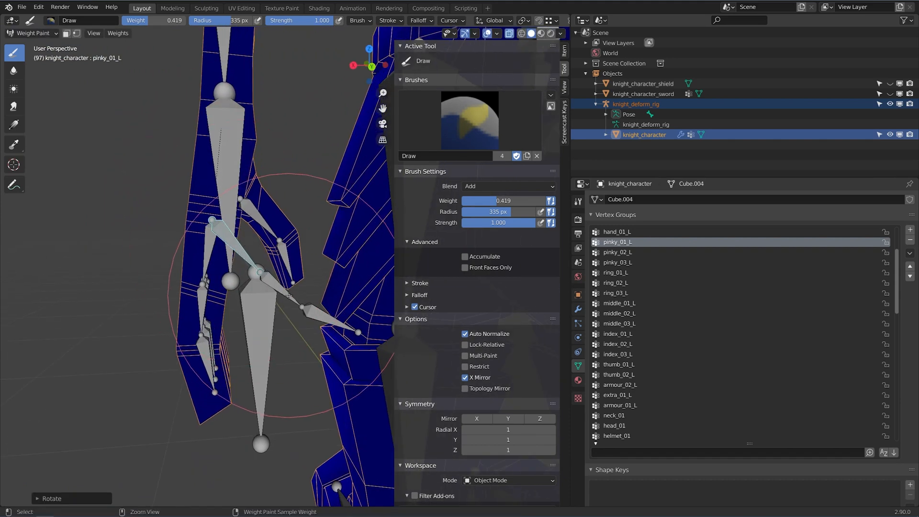
Step: Rotate the pinky_02_L and pinky_03_L bones upward to curl the finger chain
{"action": "left_click", "coordinate": [282, 290], "text": "ctrl"}
{"action": "key", "text": "r"}
{"action": "left_click", "coordinate": [296, 223]}
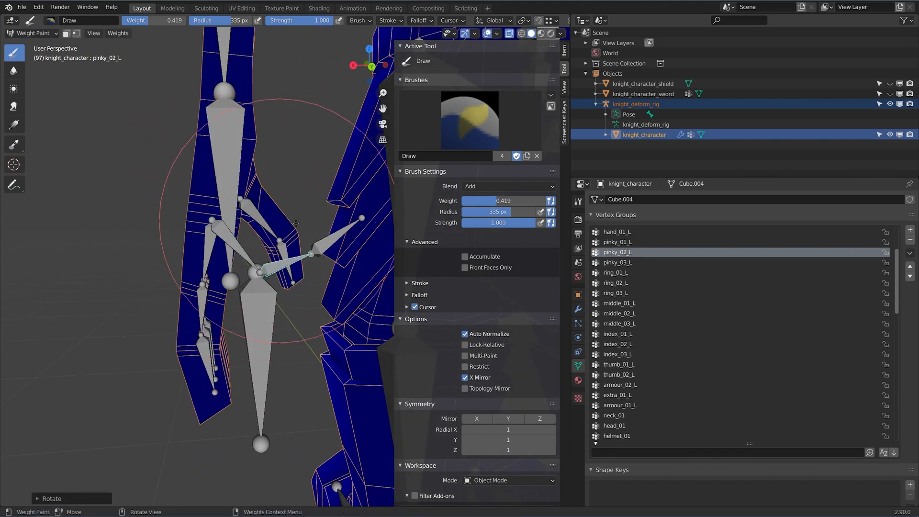
{"action": "left_click", "coordinate": [330, 241], "text": "ctrl"}
{"action": "key", "text": "r"}
{"action": "left_click", "coordinate": [297, 203]}
Step: Select the pinky_01_L bone again, and in Edit Mode select only the faces of the left pinky finger
{"action": "mouse_move", "coordinate": [272, 233]}
{"action": "middle_mouse_down"}
{"action": "mouse_move", "coordinate": [300, 236]}
{"action": "mouse_move", "coordinate": [243, 231]}
{"action": "mouse_move", "coordinate": [245, 242]}
{"action": "mouse_move", "coordinate": [285, 210]}
{"action": "middle_mouse_up"}
{"action": "left_click", "coordinate": [243, 230], "text": "ctrl"}
{"action": "key", "text": "v"}
{"action": "key", "text": "Tab"}
{"action": "middle_click_drag", "start_coordinate": [249, 240], "coordinate": [231, 168]}
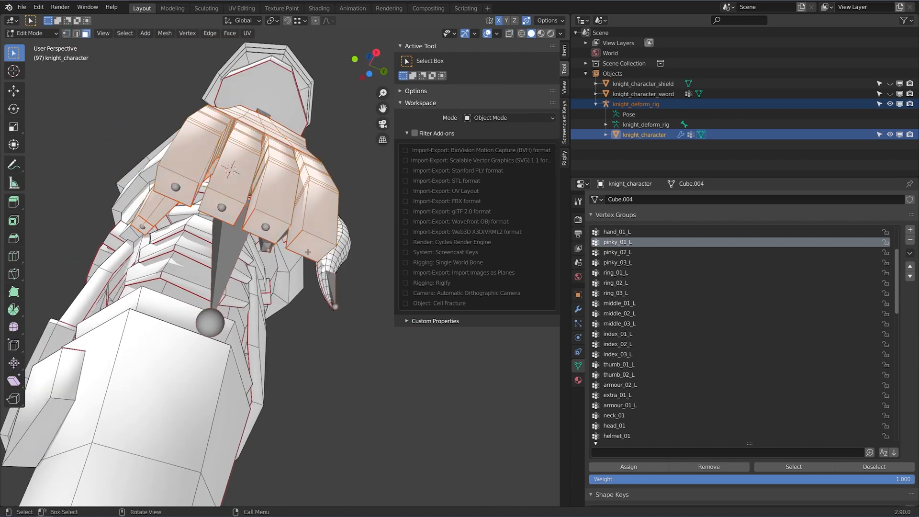
{"action": "middle_click_drag", "start_coordinate": [308, 236], "coordinate": [292, 264]}
{"action": "scroll", "coordinate": [292, 264], "scroll_direction": "down", "scroll_amount": 5}
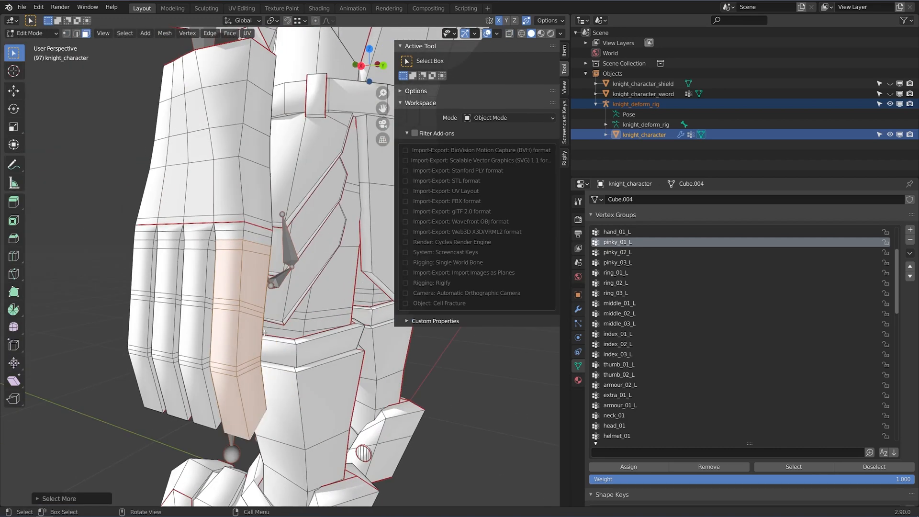
Step: Invert the selection and hide everything except the left pinky, and select all its vertices for masked weight painting
{"action": "key", "text": "Tab"}
{"action": "mouse_move", "coordinate": [263, 316]}
{"action": "middle_mouse_down"}
{"action": "mouse_move", "coordinate": [161, 212]}
{"action": "mouse_move", "coordinate": [257, 271]}
{"action": "middle_mouse_up"}
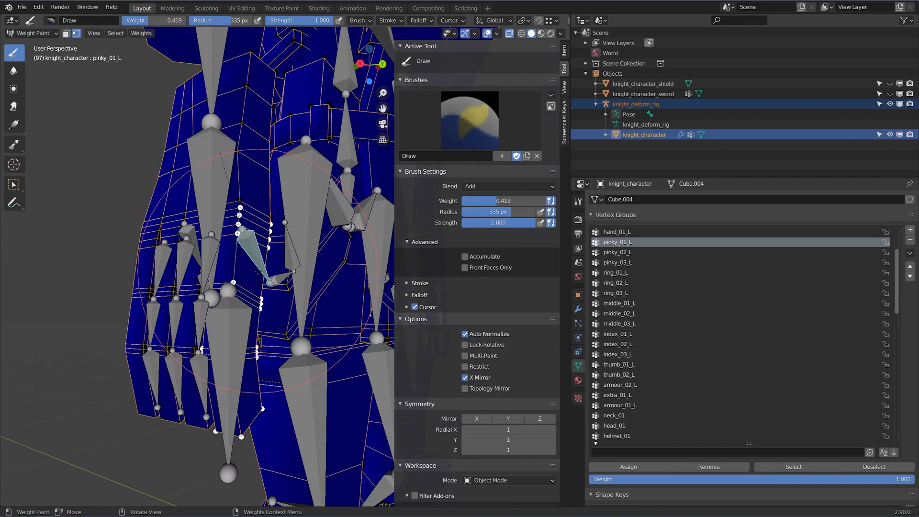
{"action": "key", "text": "Tab"}
{"action": "key", "text": "ctrl+i"}
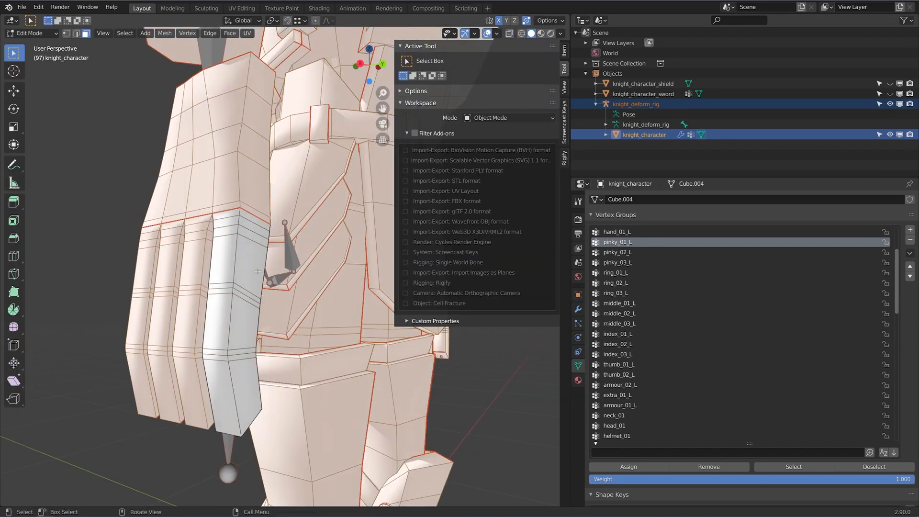
{"action": "key", "text": "h"}
{"action": "key", "text": "Tab"}
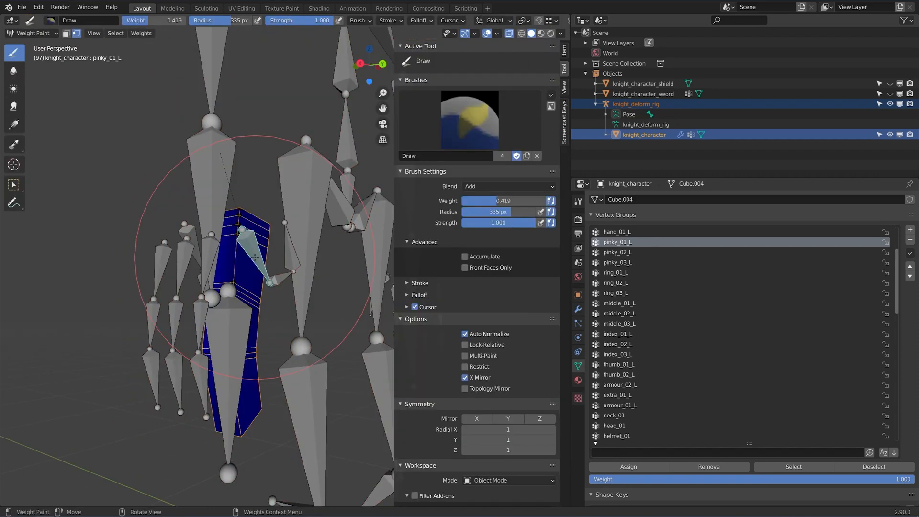
{"action": "mouse_move", "coordinate": [259, 258]}
{"action": "middle_mouse_down"}
{"action": "mouse_move", "coordinate": [354, 265]}
{"action": "mouse_move", "coordinate": [377, 275]}
{"action": "mouse_move", "coordinate": [168, 266]}
{"action": "mouse_move", "coordinate": [262, 241]}
{"action": "mouse_move", "coordinate": [243, 265]}
{"action": "middle_mouse_up"}
{"action": "key", "text": "a"}
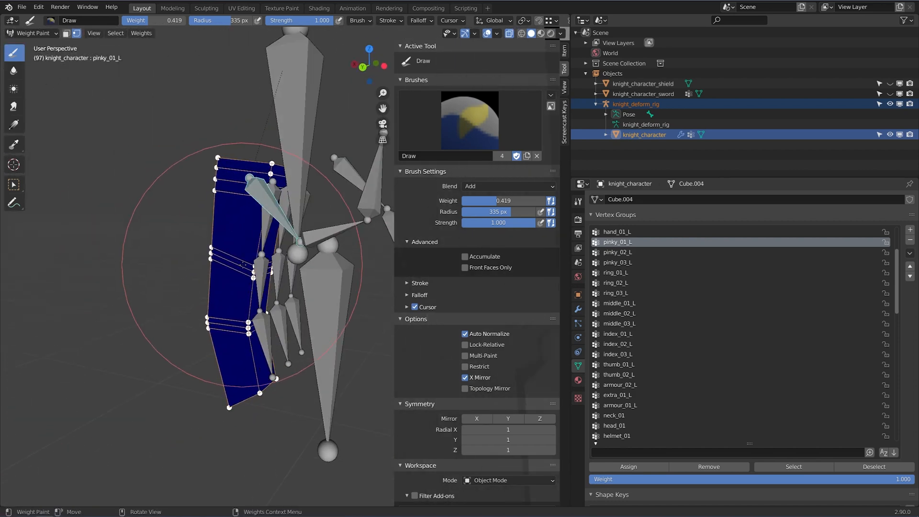
Step: Turn off the mask to select the pinky_03_L bone, and check the isolated finger in Edit Mode
{"action": "key", "text": "v"}
{"action": "left_click", "coordinate": [379, 185], "text": "ctrl"}
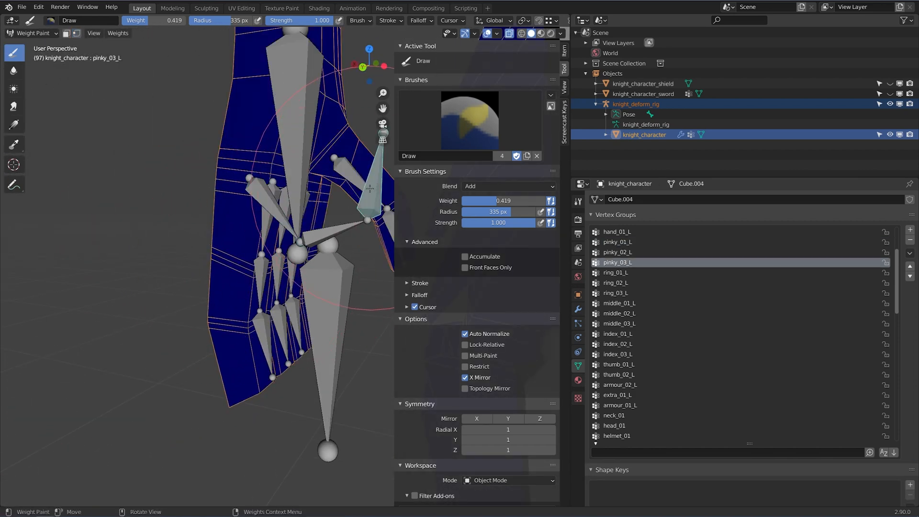
{"action": "key", "text": "Tab"}
{"action": "mouse_move", "coordinate": [256, 231]}
{"action": "middle_mouse_down"}
{"action": "mouse_move", "coordinate": [226, 220]}
{"action": "mouse_move", "coordinate": [245, 261]}
{"action": "middle_mouse_up"}
{"action": "key", "text": "Tab"}
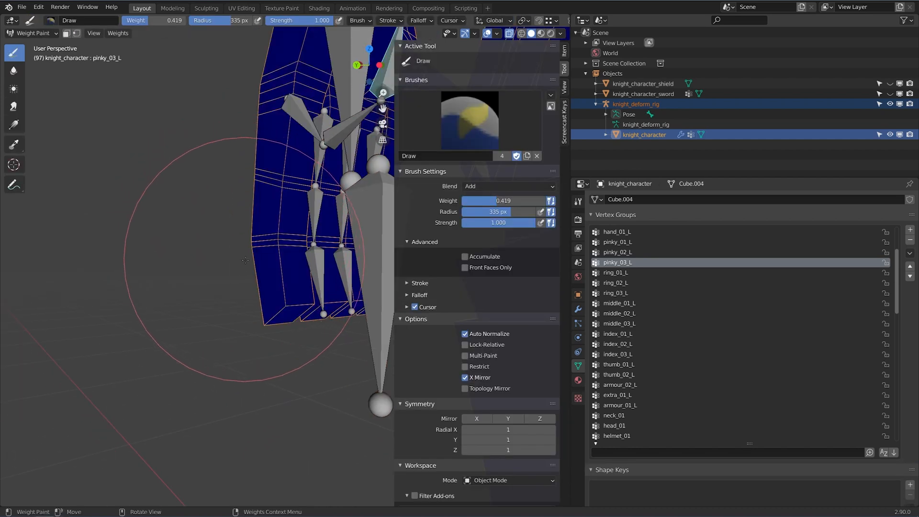
Step: Mask painting to the pinky's vertices and paint its fingertip to the pinky_03_L bone with a brush weight of 1.000
{"action": "key", "text": "v"}
{"action": "middle_click_drag", "start_coordinate": [330, 220], "coordinate": [297, 312]}
{"action": "middle_click_drag", "start_coordinate": [254, 285], "coordinate": [267, 302]}
{"action": "middle_click_drag", "start_coordinate": [274, 202], "coordinate": [337, 243]}
{"action": "scroll", "coordinate": [315, 281], "scroll_direction": "up", "scroll_amount": 2}
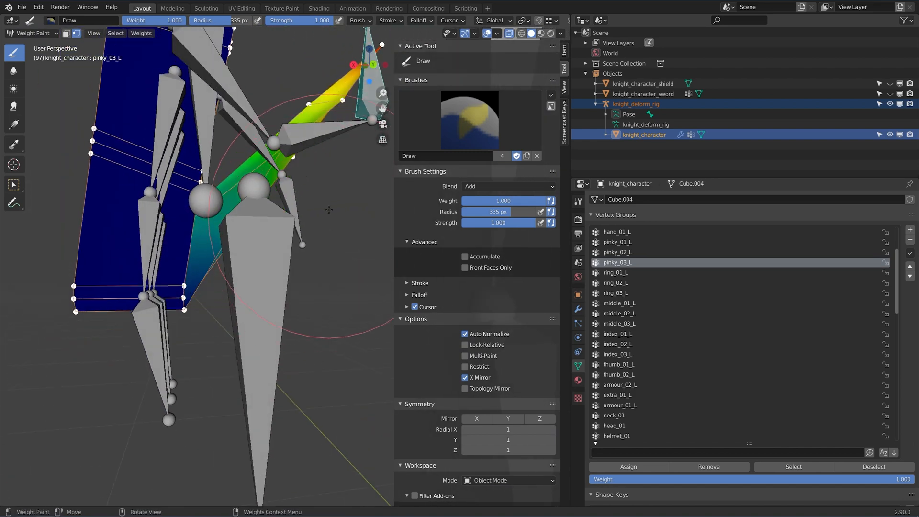
{"action": "middle_click_drag", "start_coordinate": [345, 109], "coordinate": [365, 169]}
{"action": "middle_click_drag", "start_coordinate": [360, 131], "coordinate": [347, 204], "text": "shift"}
{"action": "middle_click_drag", "start_coordinate": [347, 203], "coordinate": [318, 234]}
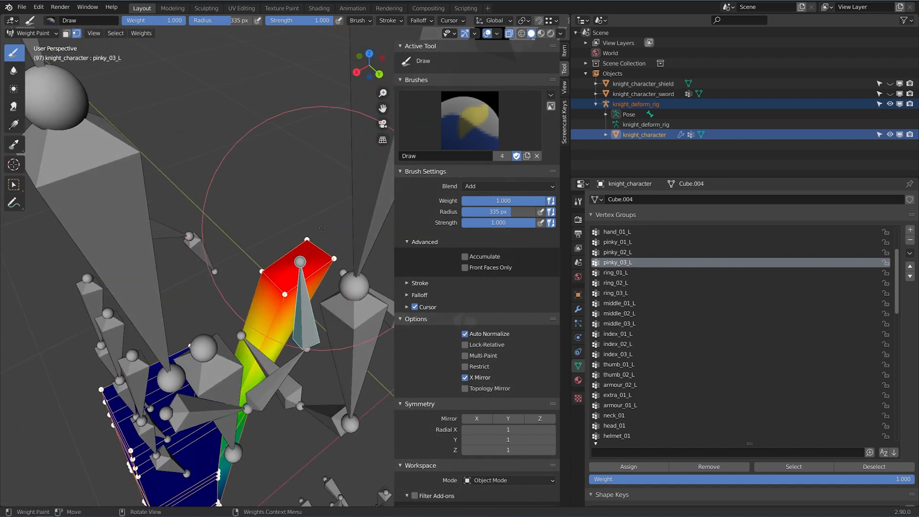
Step: Switch to Object Mode, select knight_deform_rig, and set its viewport display to B-Bone
{"action": "scroll", "coordinate": [235, 227], "scroll_direction": "down", "scroll_amount": 6}
{"action": "middle_click_drag", "start_coordinate": [235, 227], "coordinate": [369, 201]}
{"action": "left_click", "coordinate": [31, 33]}
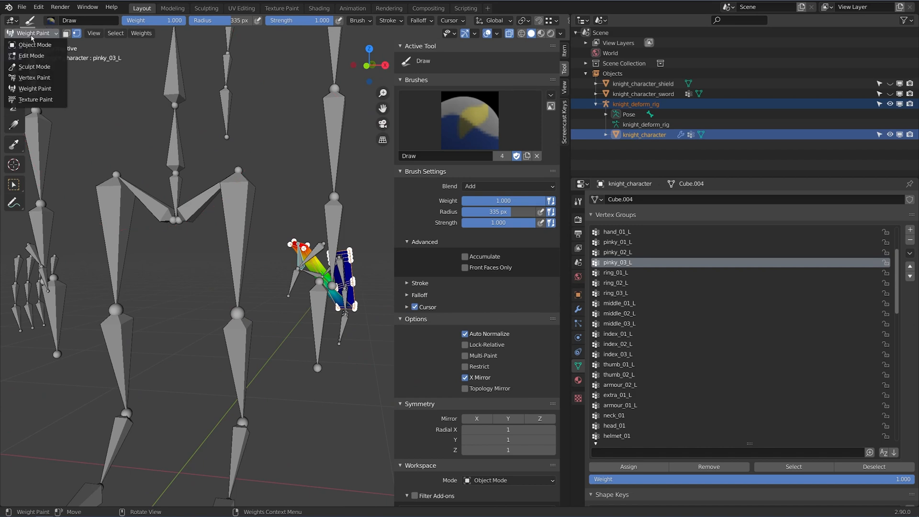
{"action": "left_click", "coordinate": [30, 43]}
{"action": "scroll", "coordinate": [259, 195], "scroll_direction": "down", "scroll_amount": 4}
{"action": "left_click", "coordinate": [301, 291]}
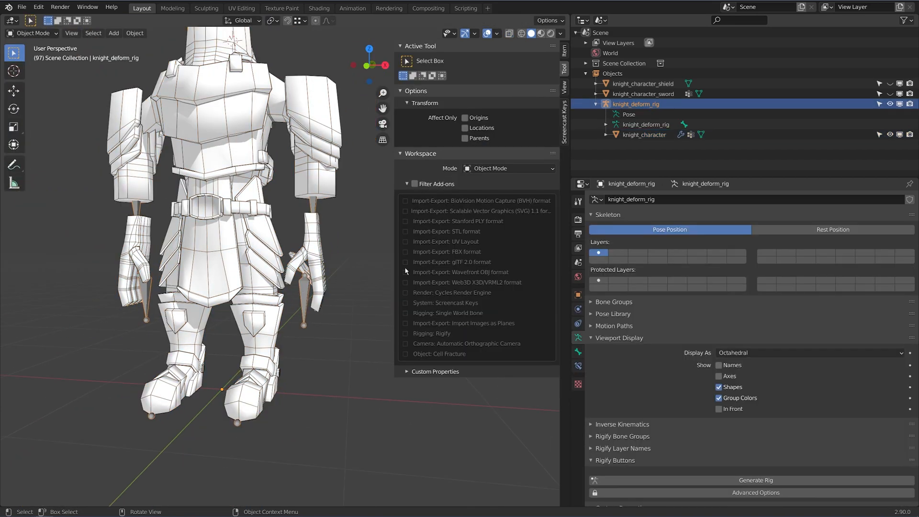
{"action": "left_click", "coordinate": [750, 352]}
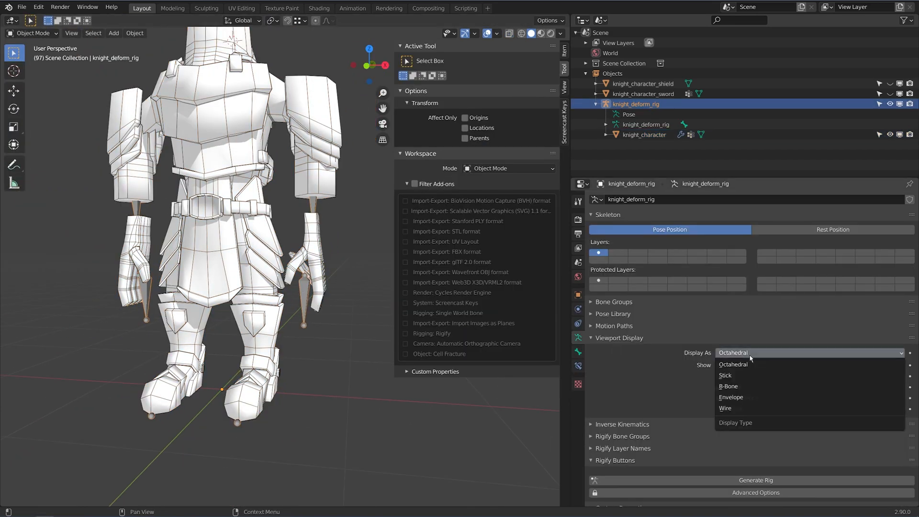
{"action": "left_click", "coordinate": [757, 386]}
Step: In the rig's Edit Mode, turn on X-Ray and scale down the display thickness of the selected B-Bones
{"action": "scroll", "coordinate": [306, 258], "scroll_direction": "down", "scroll_amount": 3}
{"action": "mouse_move", "coordinate": [306, 258]}
{"action": "middle_mouse_down"}
{"action": "mouse_move", "coordinate": [330, 256]}
{"action": "mouse_move", "coordinate": [310, 257]}
{"action": "middle_mouse_up"}
{"action": "scroll", "coordinate": [330, 256], "scroll_direction": "down", "scroll_amount": 2}
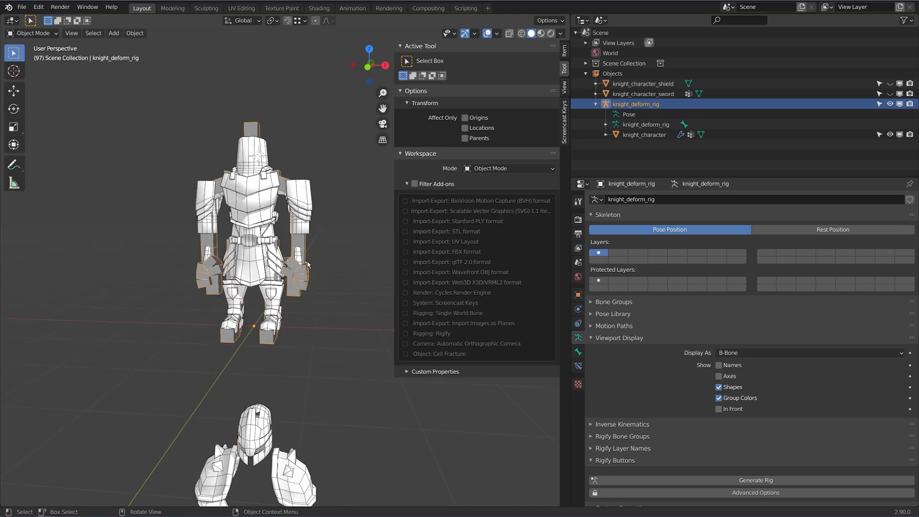
{"action": "key", "text": "Tab"}
{"action": "scroll", "coordinate": [316, 283], "scroll_direction": "up", "scroll_amount": 5}
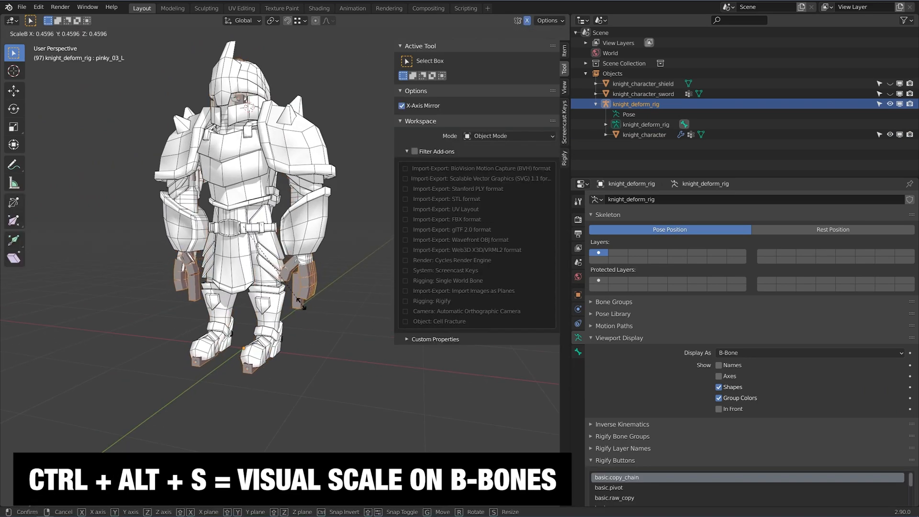
{"action": "key", "text": "alt+z"}
{"action": "scroll", "coordinate": [390, 384], "scroll_direction": "up", "scroll_amount": 5}
{"action": "key", "text": "ctrl+alt+s"}
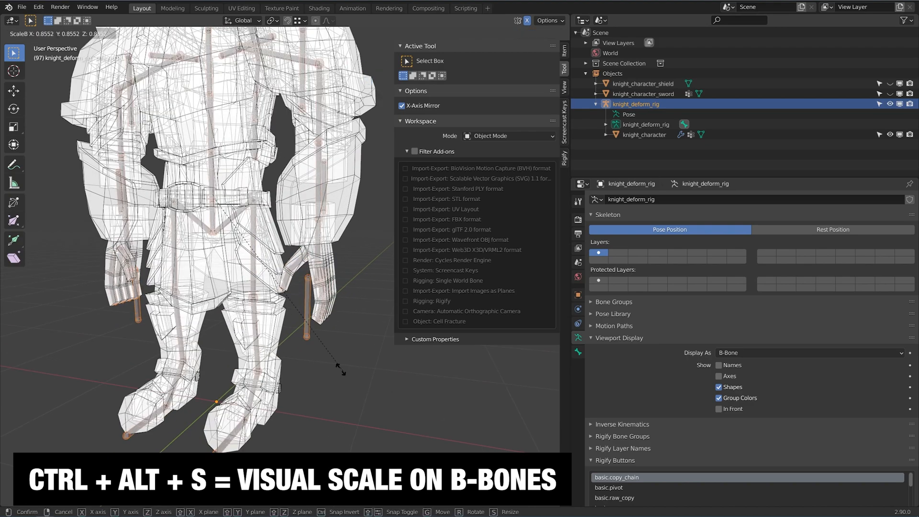
{"action": "left_click", "coordinate": [335, 365]}
Step: Thin the B-Bones' display further by a factor of about 0.55
{"action": "middle_click_drag", "start_coordinate": [332, 362], "coordinate": [178, 330]}
{"action": "scroll", "coordinate": [113, 280], "scroll_direction": "up", "scroll_amount": 4}
{"action": "scroll", "coordinate": [207, 332], "scroll_direction": "up", "scroll_amount": 2}
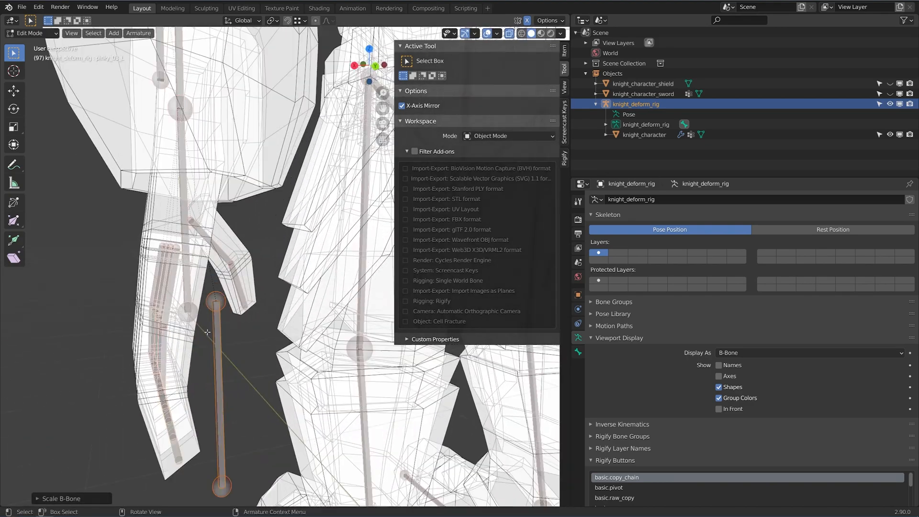
{"action": "key", "text": "ctrl+alt+s"}
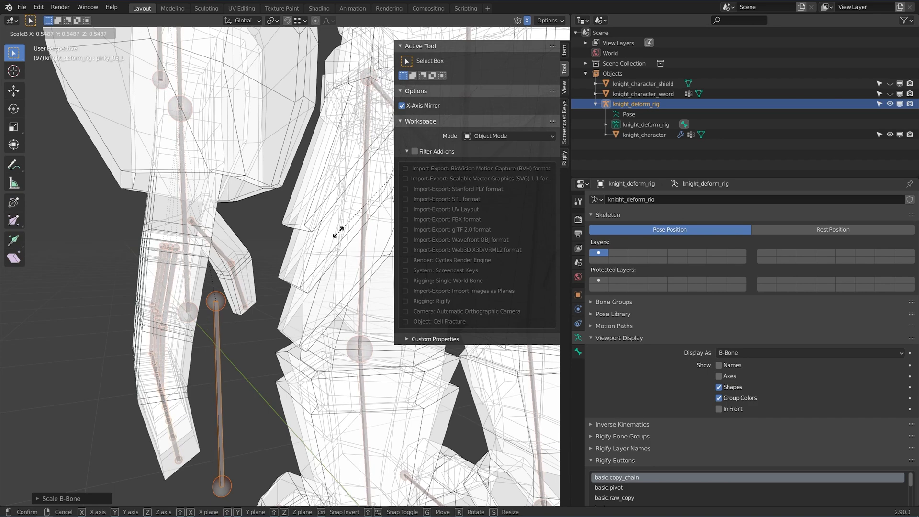
{"action": "left_click", "coordinate": [338, 233]}
Step: Leave the rig's Edit Mode, select the rig together with the knight_character mesh, and return the mesh to Weight Paint mode
{"action": "middle_click_drag", "start_coordinate": [338, 233], "coordinate": [208, 280]}
{"action": "scroll", "coordinate": [299, 263], "scroll_direction": "down", "scroll_amount": 2}
{"action": "key", "text": "Tab"}
{"action": "left_click", "coordinate": [254, 279]}
{"action": "left_click", "coordinate": [238, 344]}
{"action": "left_click", "coordinate": [231, 174], "text": "shift"}
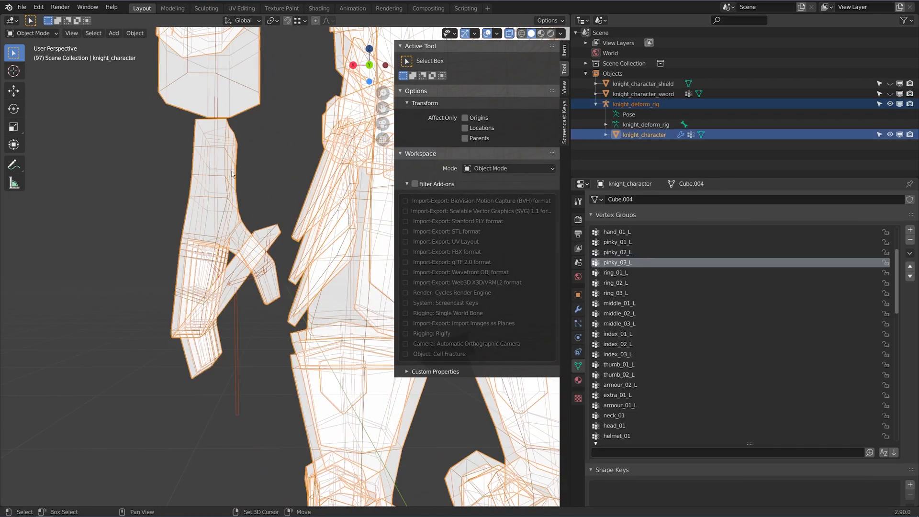
{"action": "left_click", "coordinate": [33, 33]}
{"action": "left_click", "coordinate": [33, 88]}
{"action": "scroll", "coordinate": [229, 216], "scroll_direction": "up", "scroll_amount": 4}
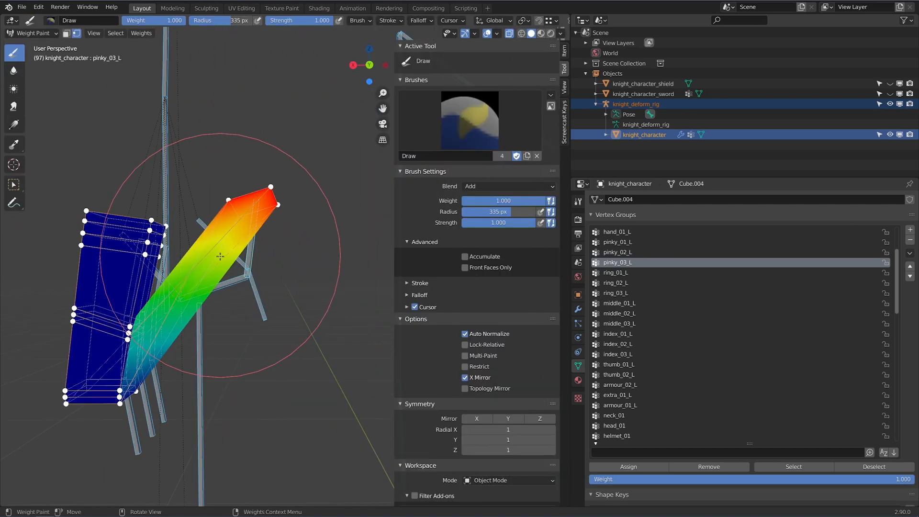
Step: Turn off vertex selection masking and try bending the pinky by rotating the pinky_02_L and pinky_01_L bones
{"action": "middle_click_drag", "start_coordinate": [275, 220], "coordinate": [291, 236]}
{"action": "key", "text": "v"}
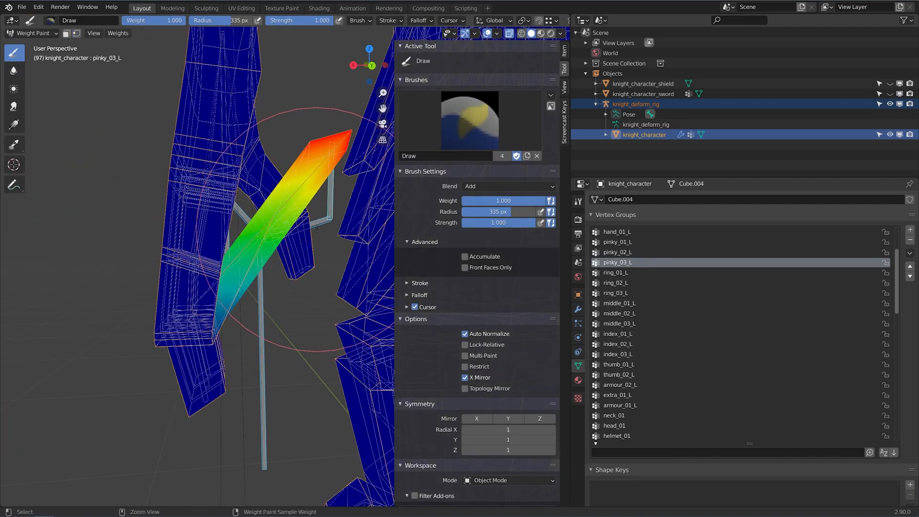
{"action": "left_click", "coordinate": [304, 229], "text": "ctrl"}
{"action": "key", "text": "r"}
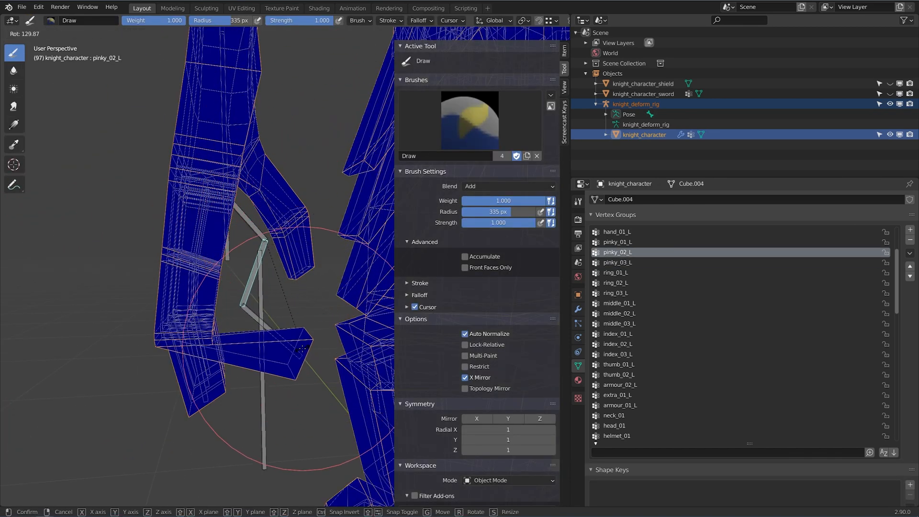
{"action": "left_click", "coordinate": [302, 349]}
{"action": "left_click", "coordinate": [247, 220], "text": "ctrl"}
{"action": "key", "text": "r"}
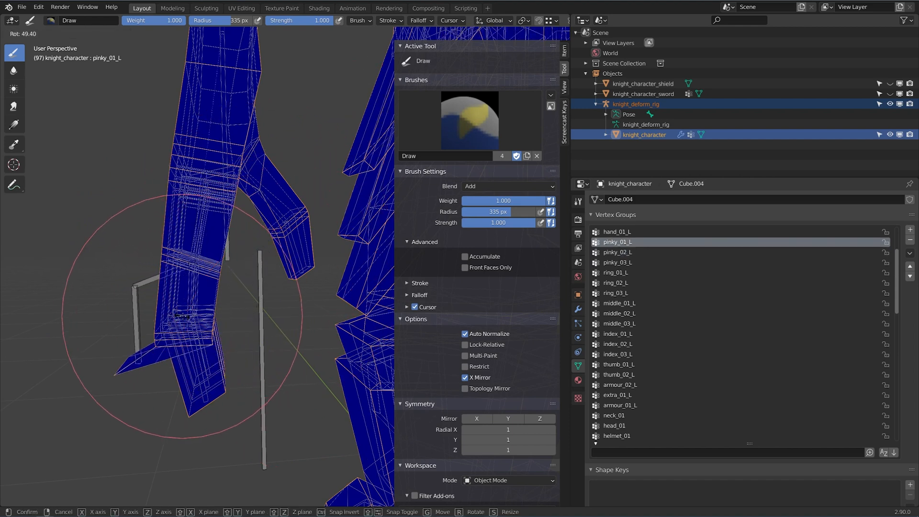
{"action": "left_click", "coordinate": [149, 289]}
Step: Clear the test rotation from the pinky bones and rotate only the pinky_03_L bone to bend the fingertip
{"action": "left_click", "coordinate": [147, 287], "text": "ctrl"}
{"action": "key", "text": "alt+r"}
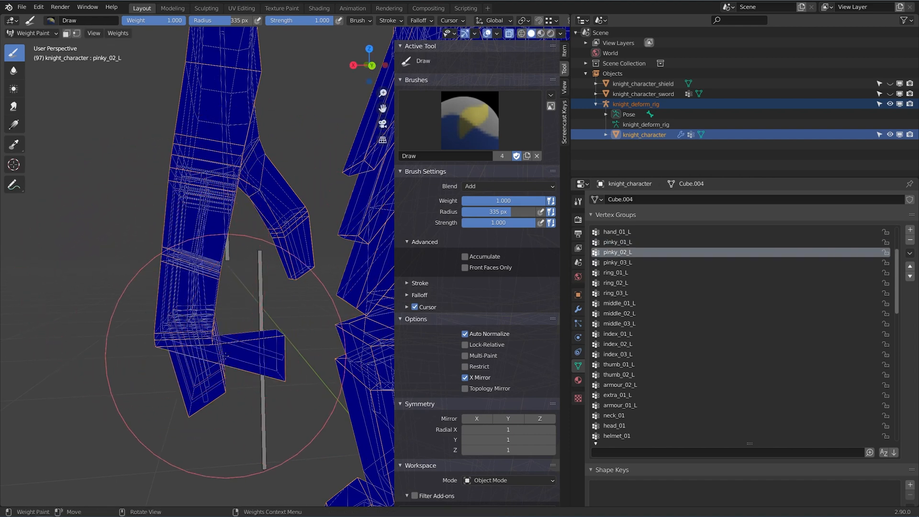
{"action": "middle_click_drag", "start_coordinate": [240, 344], "coordinate": [259, 294], "text": "shift"}
{"action": "scroll", "coordinate": [258, 294], "scroll_direction": "up", "scroll_amount": 1}
{"action": "left_click", "coordinate": [270, 295], "text": "ctrl"}
{"action": "key", "text": "r"}
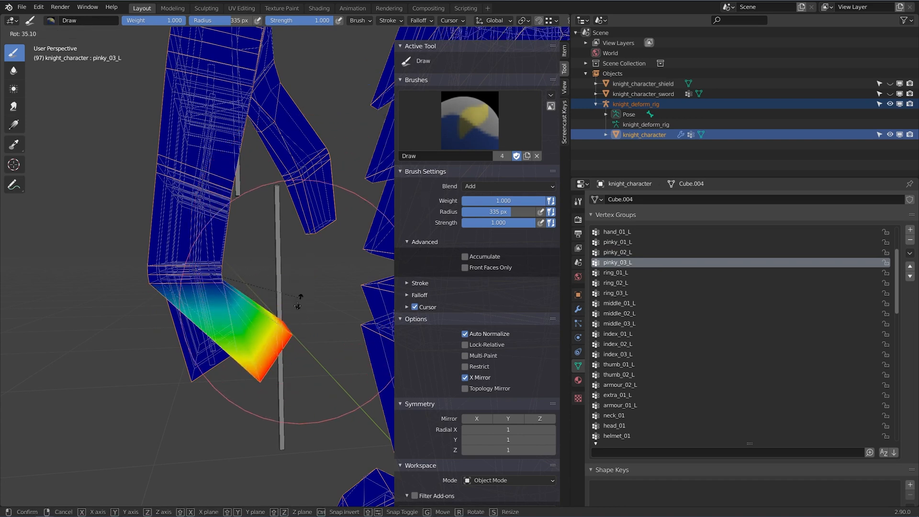
{"action": "left_click", "coordinate": [291, 334]}
Step: Try a further rotation of the pinky_03_L bone to test the fingertip, and cancel it
{"action": "mouse_move", "coordinate": [291, 334]}
{"action": "middle_mouse_down", "text": "shift"}
{"action": "mouse_move", "coordinate": [364, 283]}
{"action": "mouse_move", "coordinate": [260, 292]}
{"action": "mouse_move", "coordinate": [305, 314]}
{"action": "mouse_move", "coordinate": [319, 280]}
{"action": "middle_mouse_up", "text": "shift"}
{"action": "scroll", "coordinate": [331, 280], "scroll_direction": "up", "scroll_amount": 3}
{"action": "key", "text": "v"}
{"action": "key", "text": "f"}
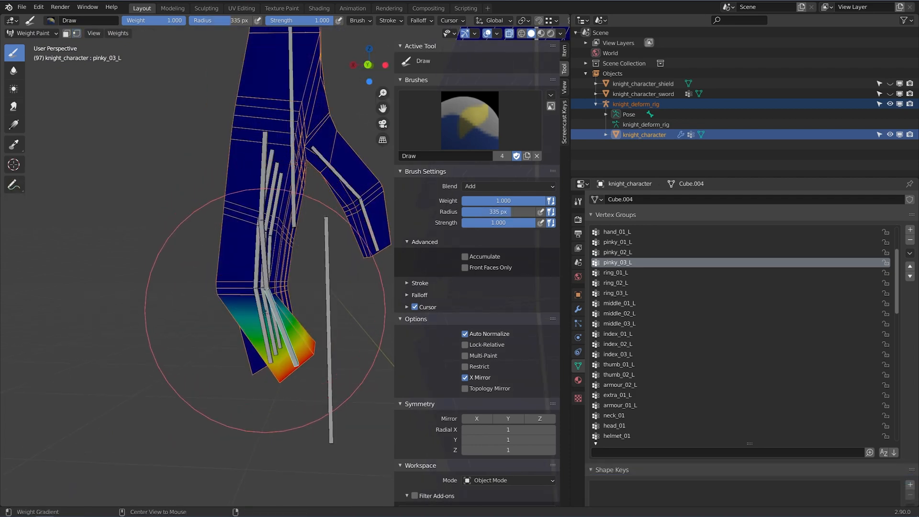
{"action": "middle_click_drag", "start_coordinate": [265, 314], "coordinate": [301, 297]}
{"action": "key", "text": "r"}
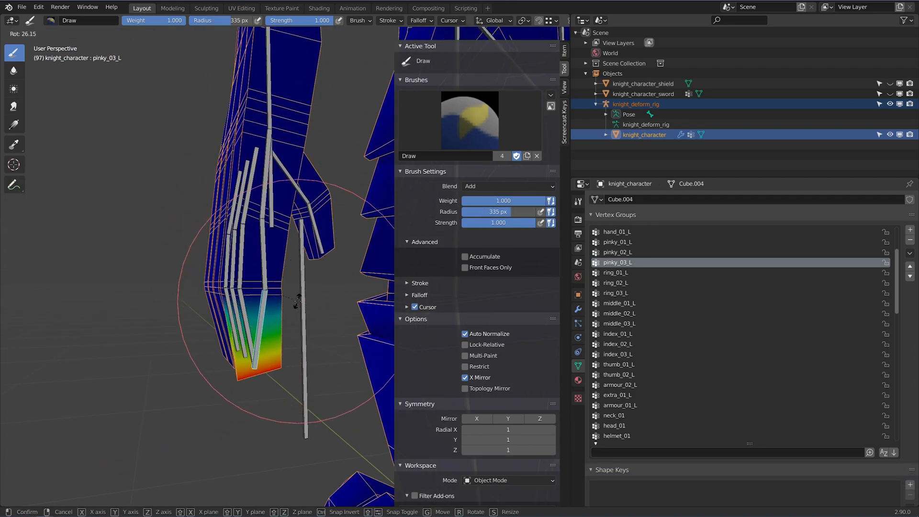
{"action": "right_click", "coordinate": [305, 283]}
Step: Rotate the pinky_01_L bone and, with vertex selection masking on, paint its group at weight 1.000 over the pinky
{"action": "left_click", "coordinate": [265, 250], "text": "ctrl"}
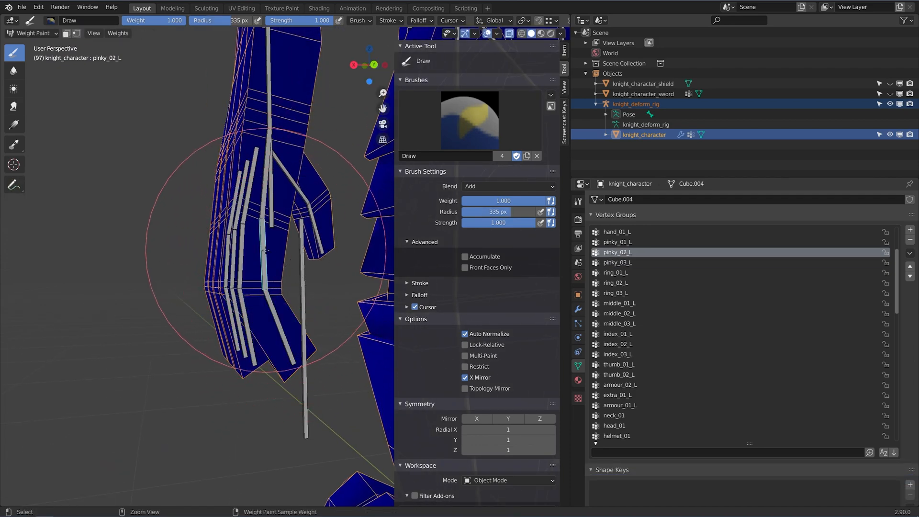
{"action": "left_click", "coordinate": [263, 189], "text": "ctrl"}
{"action": "mouse_move", "coordinate": [263, 189]}
{"action": "middle_mouse_down"}
{"action": "mouse_move", "coordinate": [308, 179]}
{"action": "mouse_move", "coordinate": [286, 196]}
{"action": "mouse_move", "coordinate": [366, 197]}
{"action": "mouse_move", "coordinate": [261, 254]}
{"action": "mouse_move", "coordinate": [308, 269]}
{"action": "middle_mouse_up"}
{"action": "key", "text": "r"}
{"action": "left_click", "coordinate": [355, 148]}
{"action": "key", "text": "v"}
{"action": "mouse_move", "coordinate": [308, 270]}
{"action": "left_mouse_down"}
{"action": "mouse_move", "coordinate": [274, 256]}
{"action": "mouse_move", "coordinate": [294, 275]}
{"action": "left_mouse_up"}
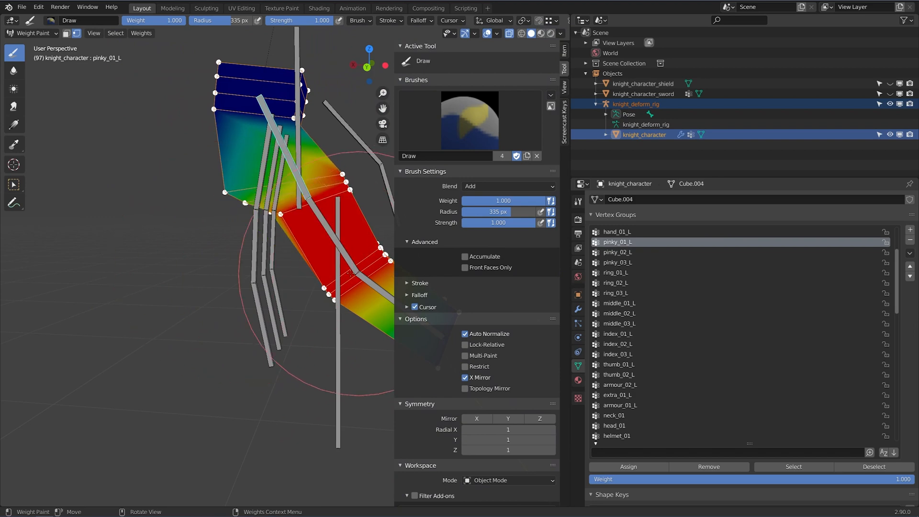
Step: Set the Draw brush to Mix blending with a weight of 0.5 and a radius of 141 px
{"action": "middle_click_drag", "start_coordinate": [350, 272], "coordinate": [304, 342]}
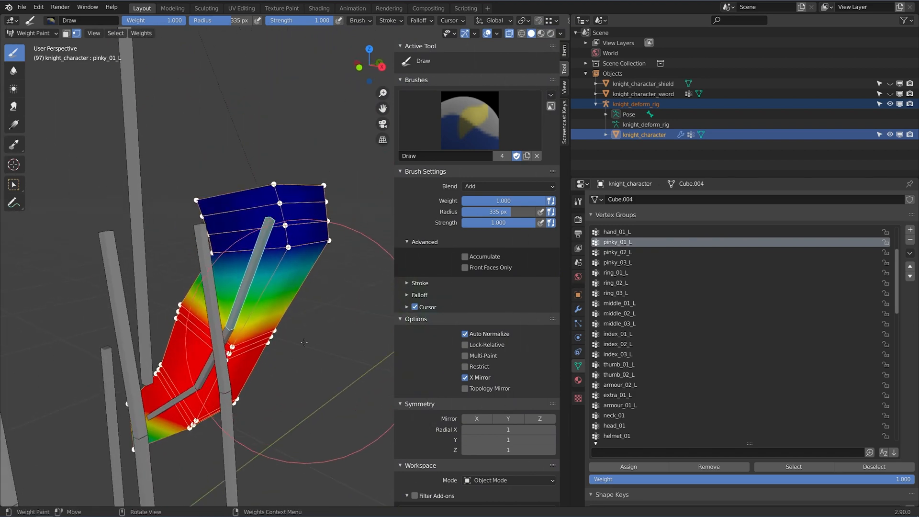
{"action": "middle_click_drag", "start_coordinate": [230, 350], "coordinate": [284, 304]}
{"action": "scroll", "coordinate": [215, 354], "scroll_direction": "up", "scroll_amount": 4}
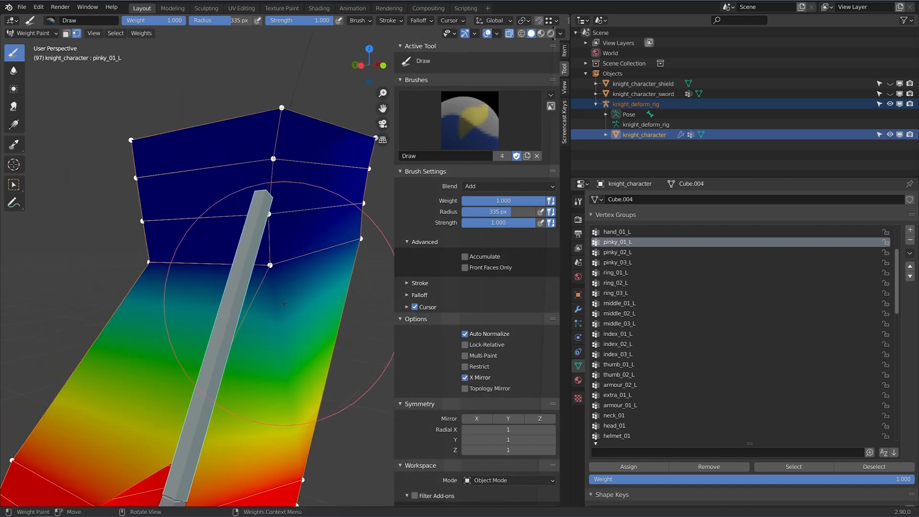
{"action": "scroll", "coordinate": [284, 304], "scroll_direction": "down", "scroll_amount": 3}
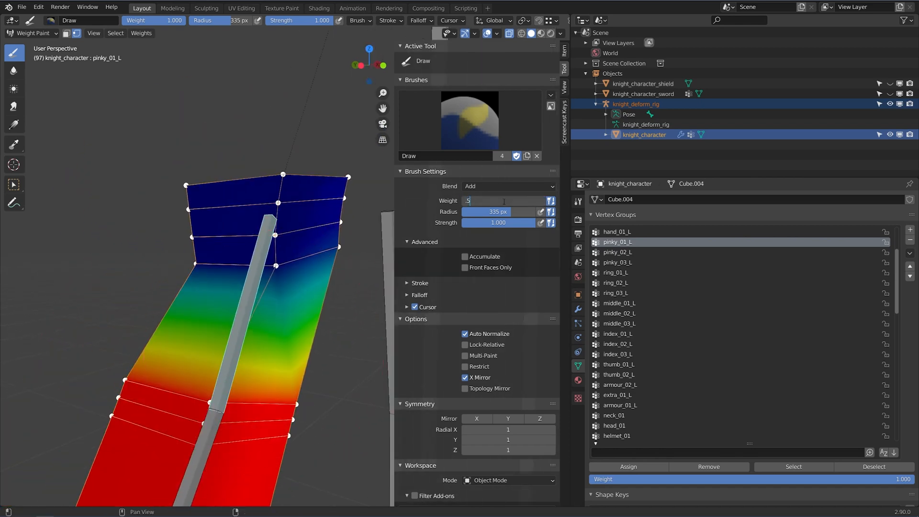
{"action": "left_click", "coordinate": [502, 187]}
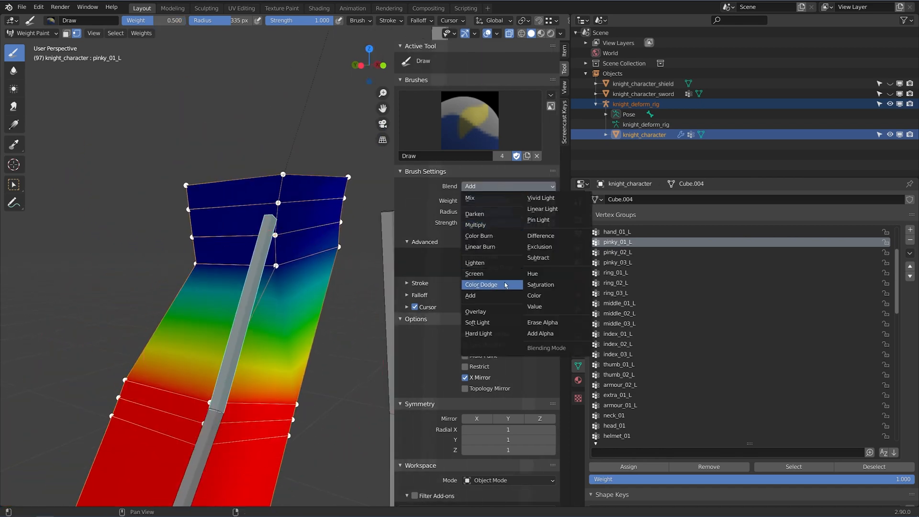
{"action": "left_click", "coordinate": [491, 199]}
{"action": "scroll", "coordinate": [316, 293], "scroll_direction": "up", "scroll_amount": 1}
{"action": "key", "text": "f"}
{"action": "left_click", "coordinate": [265, 292]}
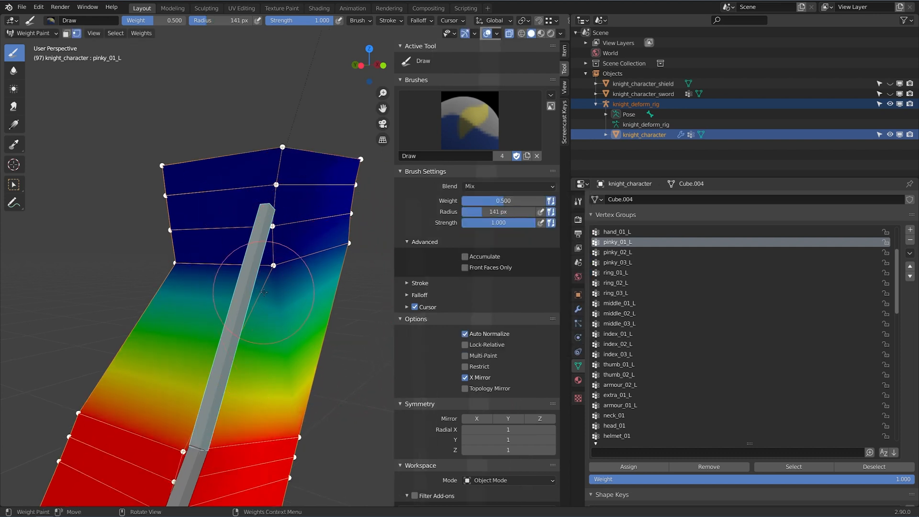
Step: Paint the 0.5 weight for pinky_01_L around the lowest edge loop at the base of the pinky
{"action": "mouse_move", "coordinate": [264, 292]}
{"action": "left_mouse_down"}
{"action": "mouse_move", "coordinate": [184, 249]}
{"action": "mouse_move", "coordinate": [176, 282]}
{"action": "left_mouse_up"}
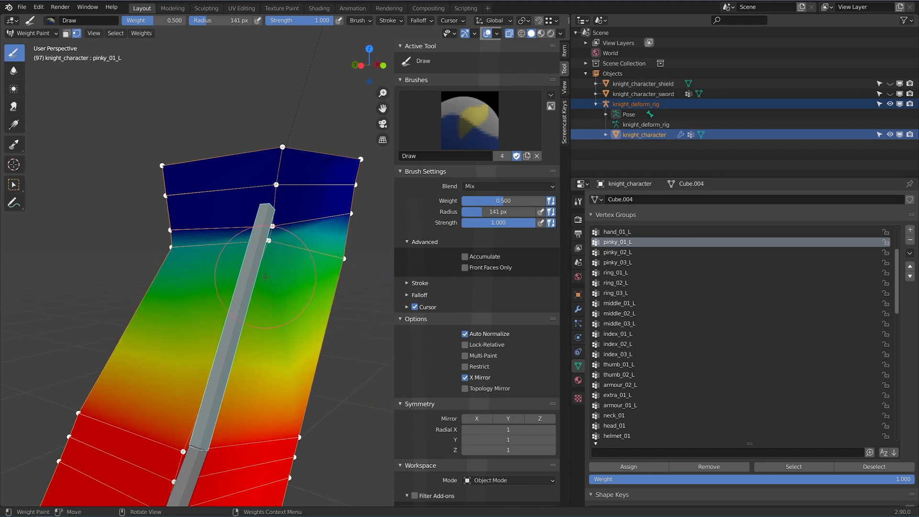
{"action": "mouse_move", "coordinate": [335, 280]}
{"action": "middle_mouse_down"}
{"action": "mouse_move", "coordinate": [102, 287]}
{"action": "mouse_move", "coordinate": [237, 274]}
{"action": "mouse_move", "coordinate": [224, 305]}
{"action": "mouse_move", "coordinate": [177, 301]}
{"action": "middle_mouse_up"}
{"action": "left_click", "coordinate": [236, 275]}
{"action": "left_click_drag", "start_coordinate": [177, 301], "coordinate": [179, 302]}
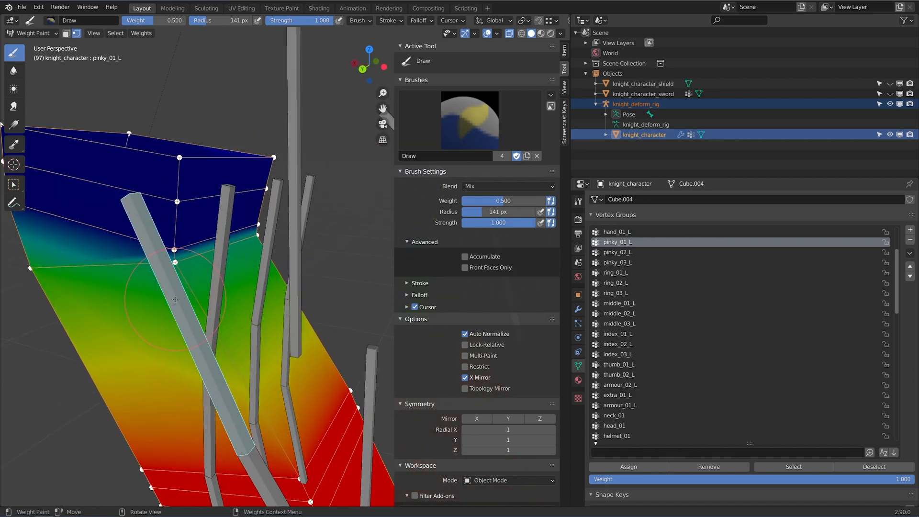
{"action": "left_click", "coordinate": [176, 299]}
Step: Set the brush weight to 0.25 and its radius to 67 px, and paint the next pinky_01_L loop toward the wrist
{"action": "middle_click_drag", "start_coordinate": [176, 300], "coordinate": [179, 305], "text": "shift"}
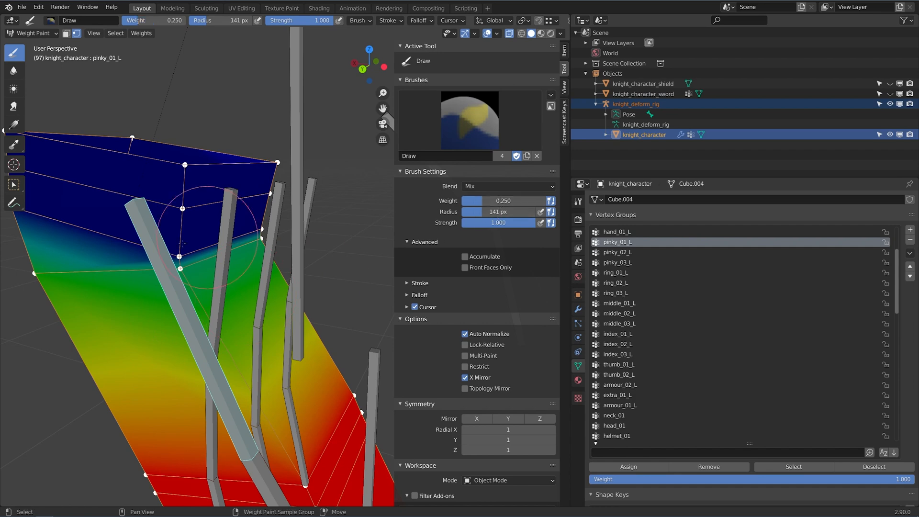
{"action": "scroll", "coordinate": [263, 242], "scroll_direction": "up", "scroll_amount": 3}
{"action": "middle_click_drag", "start_coordinate": [181, 244], "coordinate": [247, 244], "text": "shift"}
{"action": "scroll", "coordinate": [268, 234], "scroll_direction": "down", "scroll_amount": 4}
{"action": "scroll", "coordinate": [246, 244], "scroll_direction": "up", "scroll_amount": 1}
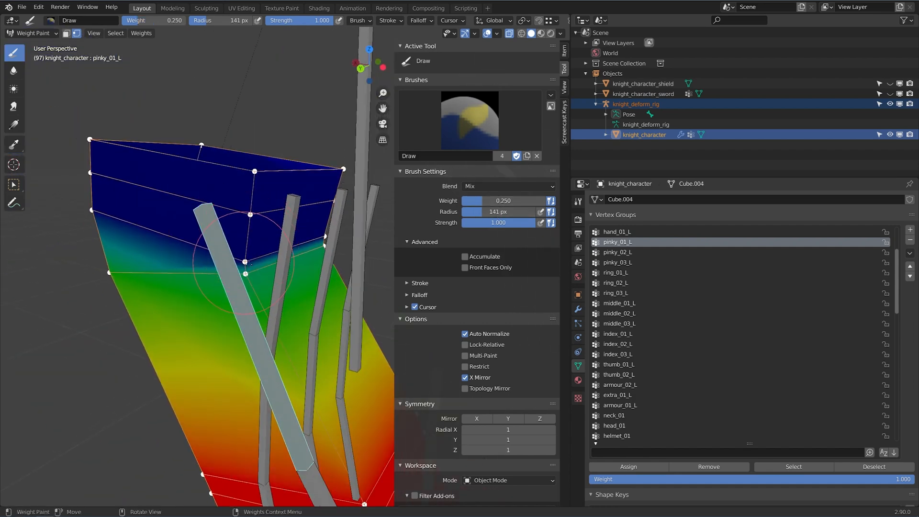
{"action": "key", "text": "f"}
{"action": "left_click", "coordinate": [266, 250]}
{"action": "left_click_drag", "start_coordinate": [250, 252], "coordinate": [248, 246]}
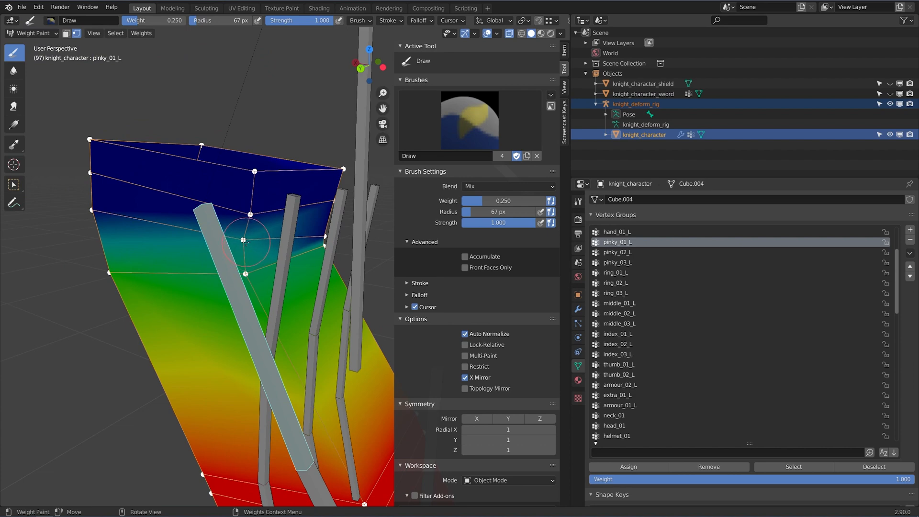
Step: Paint the following pinky_01_L loop toward the wrist with a weight of 0.1, and test the bend with a cancelled rotation
{"action": "middle_click_drag", "start_coordinate": [161, 227], "coordinate": [264, 257]}
{"action": "scroll", "coordinate": [275, 258], "scroll_direction": "down", "scroll_amount": 4}
{"action": "scroll", "coordinate": [294, 258], "scroll_direction": "up", "scroll_amount": 1}
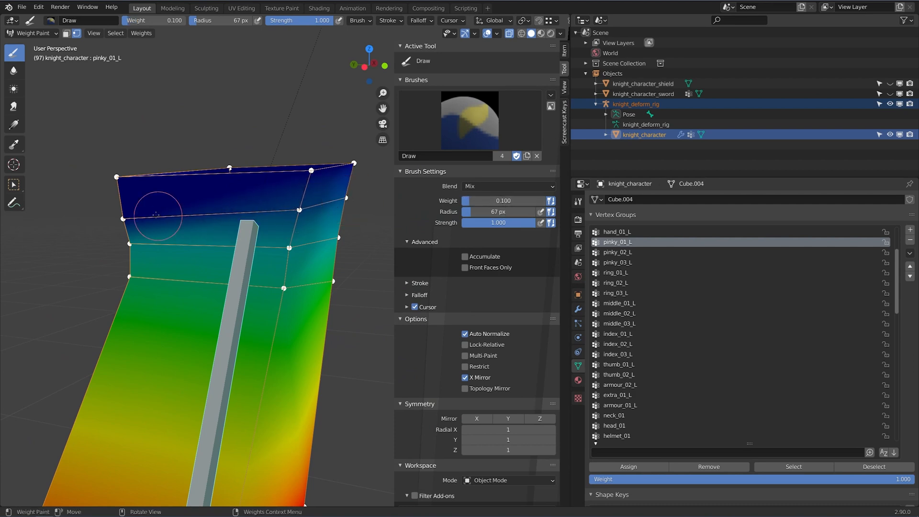
{"action": "middle_click_drag", "start_coordinate": [127, 206], "coordinate": [247, 196]}
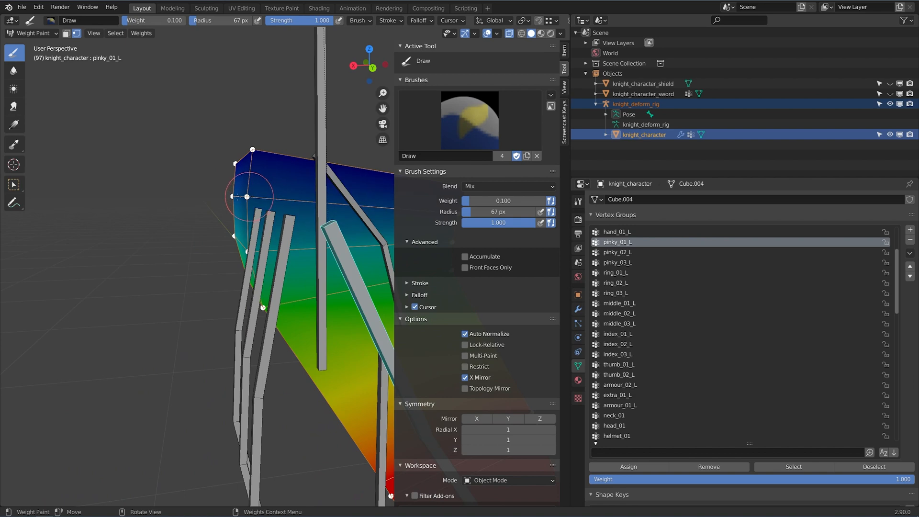
{"action": "key", "text": "r"}
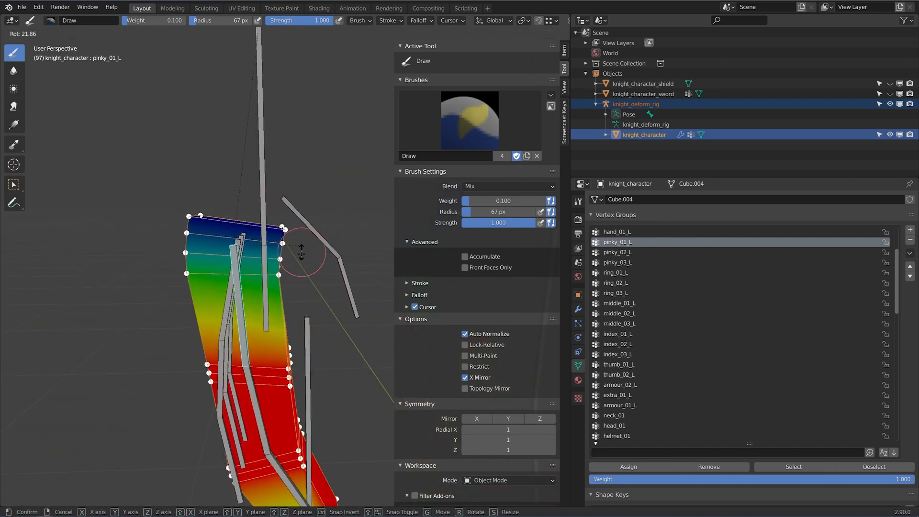
{"action": "right_click", "coordinate": [253, 312]}
Step: Select the pinky_02_L bone, turn vertex selection masking back on, and set the brush weight to 1.000
{"action": "mouse_move", "coordinate": [264, 365]}
{"action": "middle_mouse_down"}
{"action": "mouse_move", "coordinate": [221, 314]}
{"action": "mouse_move", "coordinate": [263, 320]}
{"action": "mouse_move", "coordinate": [239, 270]}
{"action": "mouse_move", "coordinate": [245, 261]}
{"action": "middle_mouse_up"}
{"action": "scroll", "coordinate": [263, 320], "scroll_direction": "up", "scroll_amount": 1}
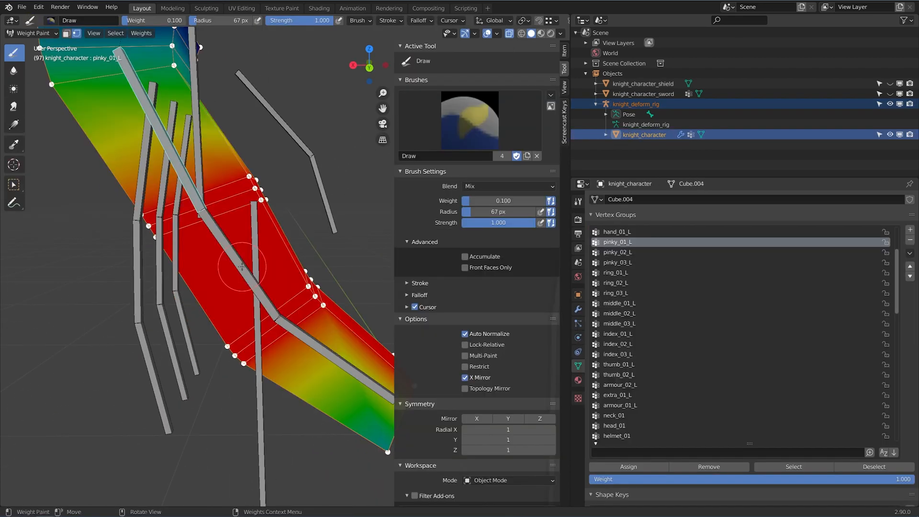
{"action": "left_click", "coordinate": [237, 261], "text": "ctrl"}
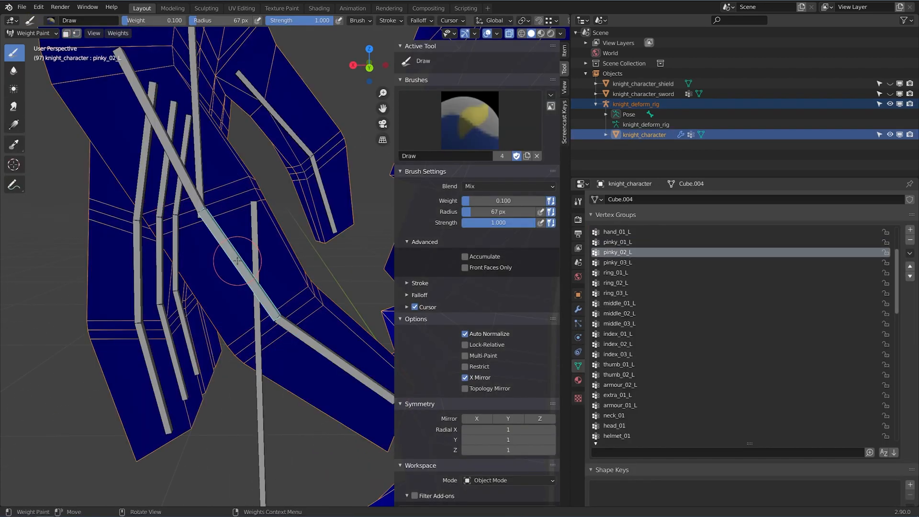
{"action": "key", "text": "v"}
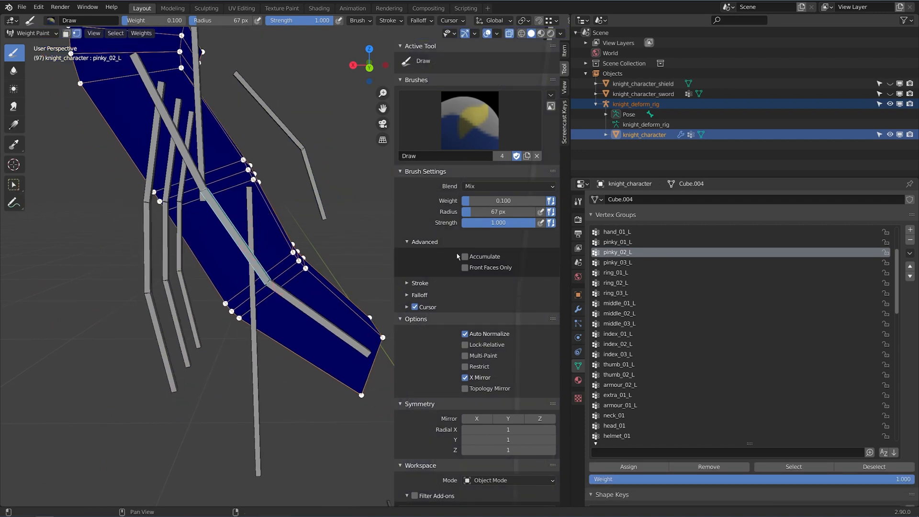
{"action": "left_click", "coordinate": [485, 200]}
{"action": "left_click_drag", "start_coordinate": [485, 200], "coordinate": [555, 201]}
{"action": "middle_click_drag", "start_coordinate": [211, 247], "coordinate": [205, 211], "text": "shift"}
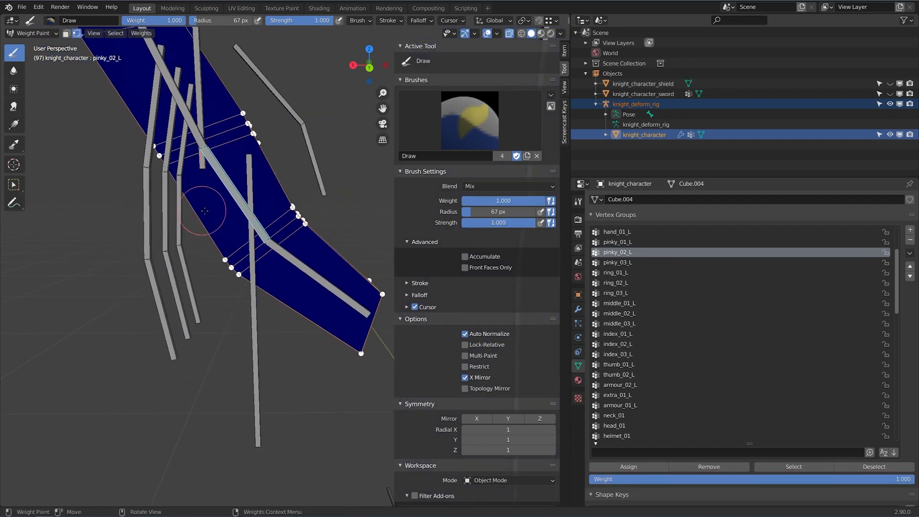
Step: Paint the pinky_02_L group at full weight over the fingertip and the outer joint loops from all sides
{"action": "left_click_drag", "start_coordinate": [275, 188], "coordinate": [378, 285]}
{"action": "middle_click_drag", "start_coordinate": [297, 261], "coordinate": [268, 259]}
{"action": "mouse_move", "coordinate": [217, 251]}
{"action": "left_mouse_down"}
{"action": "mouse_move", "coordinate": [229, 268]}
{"action": "mouse_move", "coordinate": [315, 311]}
{"action": "mouse_move", "coordinate": [244, 261]}
{"action": "mouse_move", "coordinate": [251, 282]}
{"action": "left_mouse_up"}
{"action": "middle_click_drag", "start_coordinate": [345, 199], "coordinate": [268, 218]}
{"action": "left_click_drag", "start_coordinate": [301, 250], "coordinate": [277, 390]}
{"action": "middle_click_drag", "start_coordinate": [356, 307], "coordinate": [278, 290]}
{"action": "left_click_drag", "start_coordinate": [206, 352], "coordinate": [243, 369]}
{"action": "mouse_move", "coordinate": [203, 302]}
{"action": "left_mouse_down"}
{"action": "mouse_move", "coordinate": [215, 376]}
{"action": "mouse_move", "coordinate": [316, 239]}
{"action": "mouse_move", "coordinate": [254, 211]}
{"action": "left_mouse_up"}
{"action": "middle_click_drag", "start_coordinate": [248, 159], "coordinate": [269, 194]}
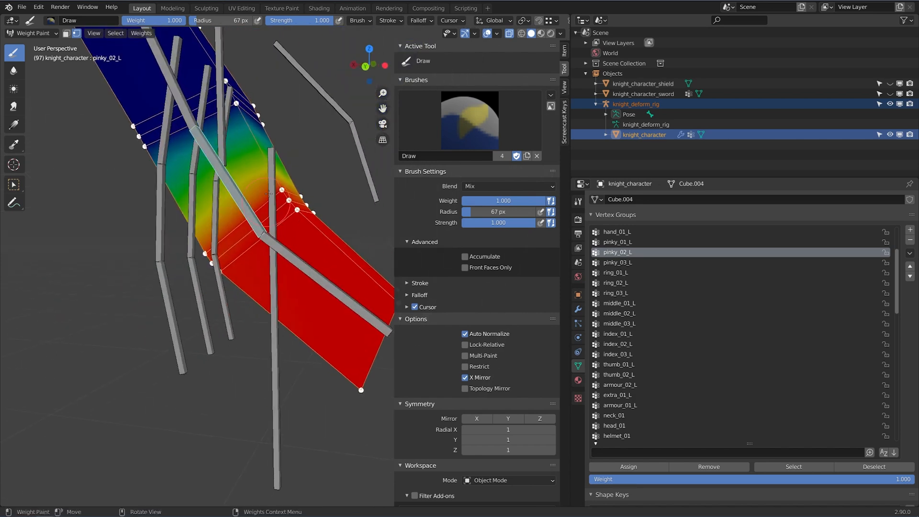
Step: Set the brush weight to 0.5 and paint the pinky_02_L joint's loop nearest the fingertip all the way around
{"action": "middle_click_drag", "start_coordinate": [287, 305], "coordinate": [192, 177]}
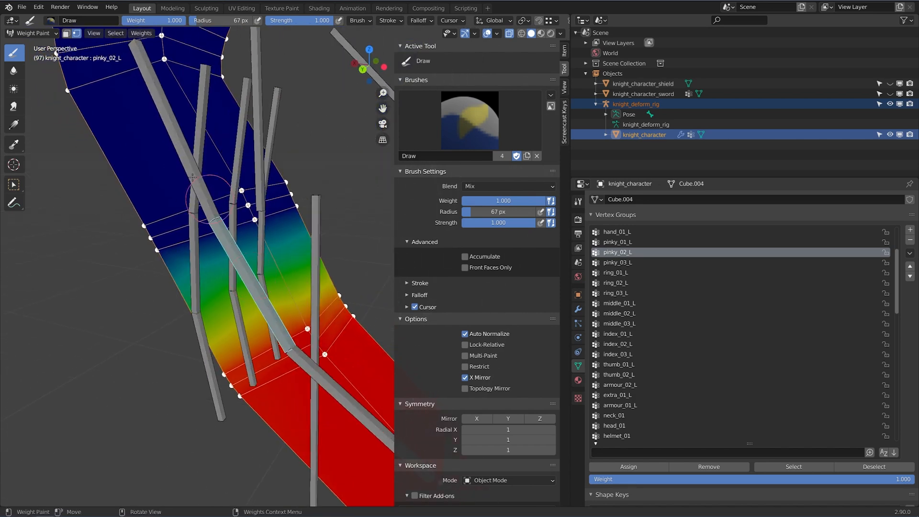
{"action": "mouse_move", "coordinate": [254, 291]}
{"action": "middle_mouse_down"}
{"action": "mouse_move", "coordinate": [302, 282]}
{"action": "mouse_move", "coordinate": [282, 280]}
{"action": "middle_mouse_up"}
{"action": "scroll", "coordinate": [283, 287], "scroll_direction": "up", "scroll_amount": 2}
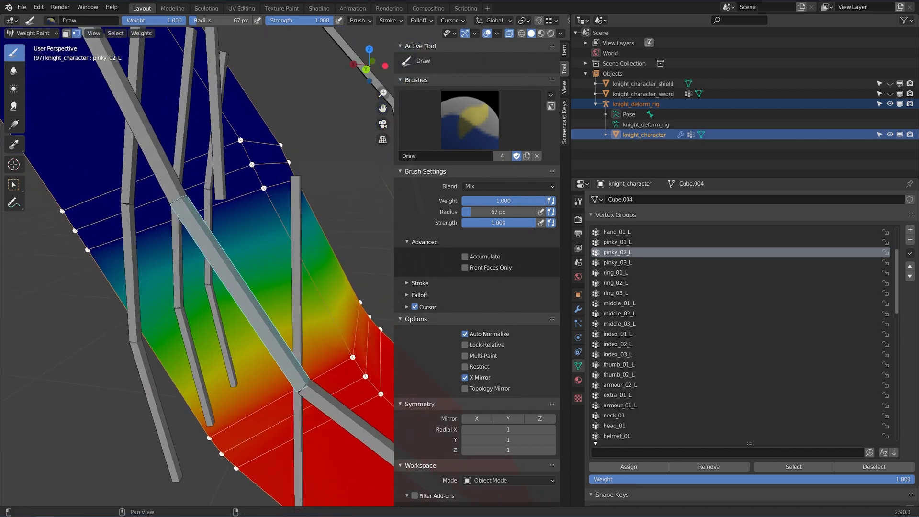
{"action": "left_click", "coordinate": [505, 205]}
{"action": "type", "text": ".5"}
{"action": "key", "text": "Return"}
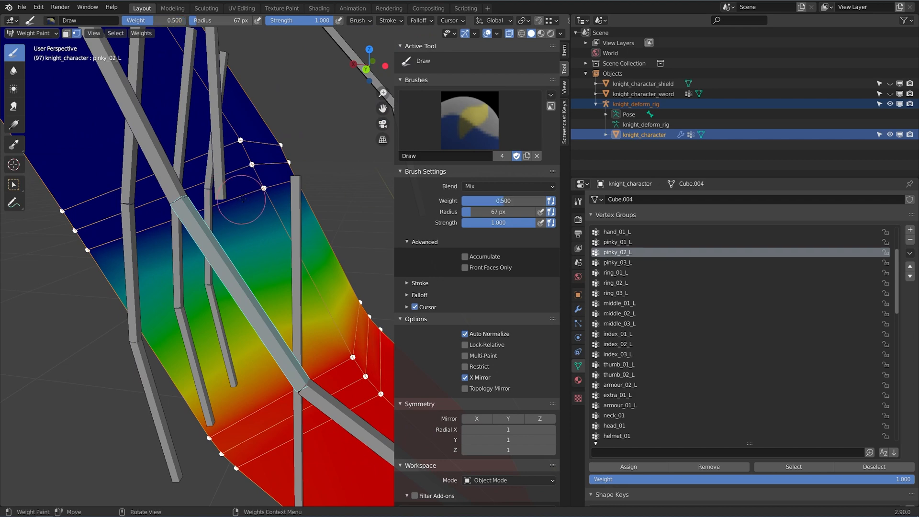
{"action": "left_click_drag", "start_coordinate": [236, 195], "coordinate": [258, 193]}
{"action": "middle_click_drag", "start_coordinate": [274, 195], "coordinate": [182, 210]}
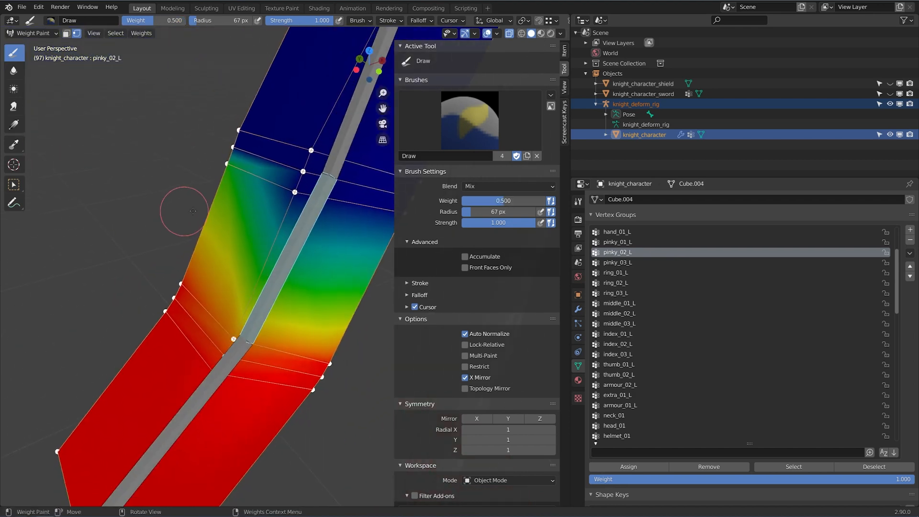
{"action": "left_click_drag", "start_coordinate": [288, 194], "coordinate": [297, 201]}
{"action": "mouse_move", "coordinate": [297, 201]}
{"action": "middle_mouse_down"}
{"action": "mouse_move", "coordinate": [283, 232]}
{"action": "mouse_move", "coordinate": [308, 236]}
{"action": "middle_mouse_up"}
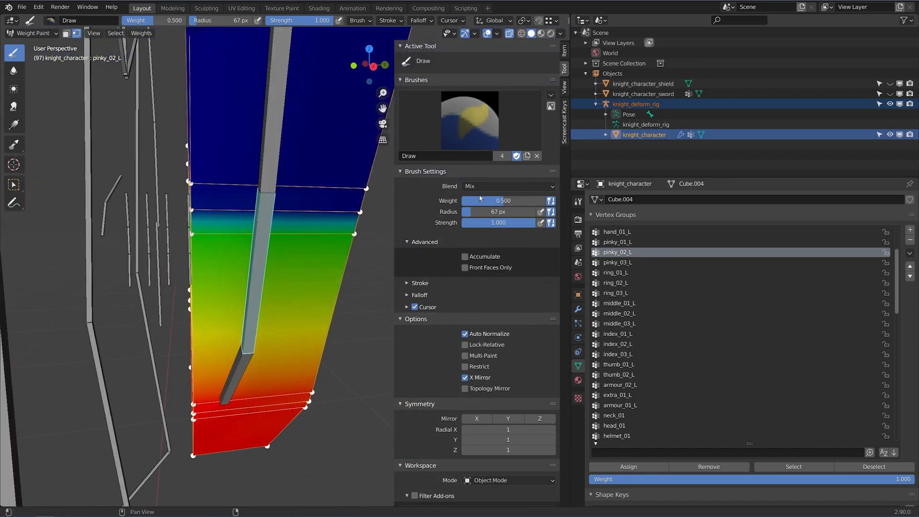
Step: Set the brush weight to 0.25 and paint the middle edge loop of the pinky_02_L joint
{"action": "type", "text": "0.25"}
{"action": "key", "text": "Return"}
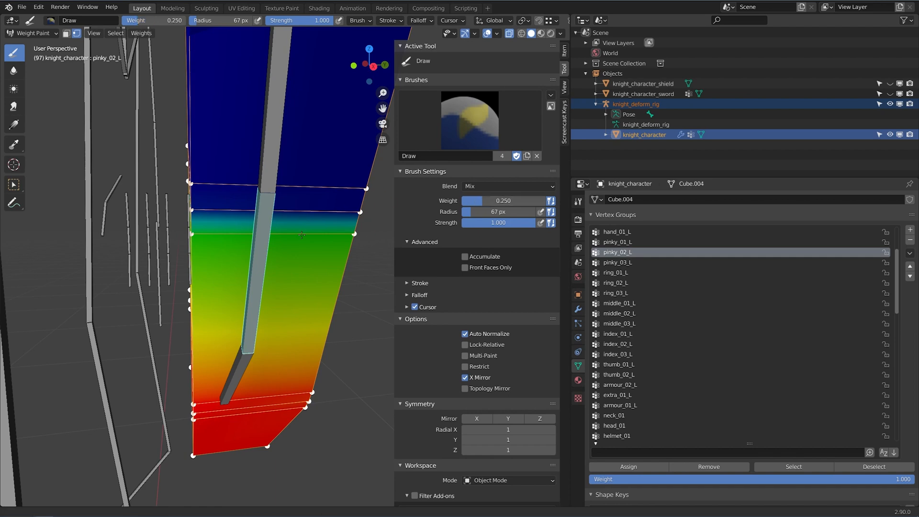
{"action": "middle_click_drag", "start_coordinate": [302, 235], "coordinate": [325, 220]}
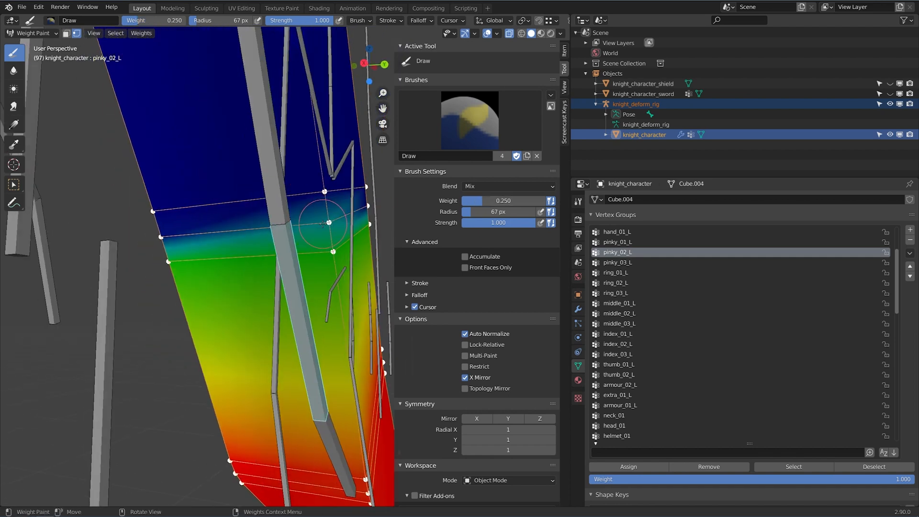
{"action": "mouse_move", "coordinate": [154, 236]}
{"action": "middle_mouse_down"}
{"action": "mouse_move", "coordinate": [181, 222]}
{"action": "mouse_move", "coordinate": [265, 224]}
{"action": "mouse_move", "coordinate": [248, 235]}
{"action": "middle_mouse_up"}
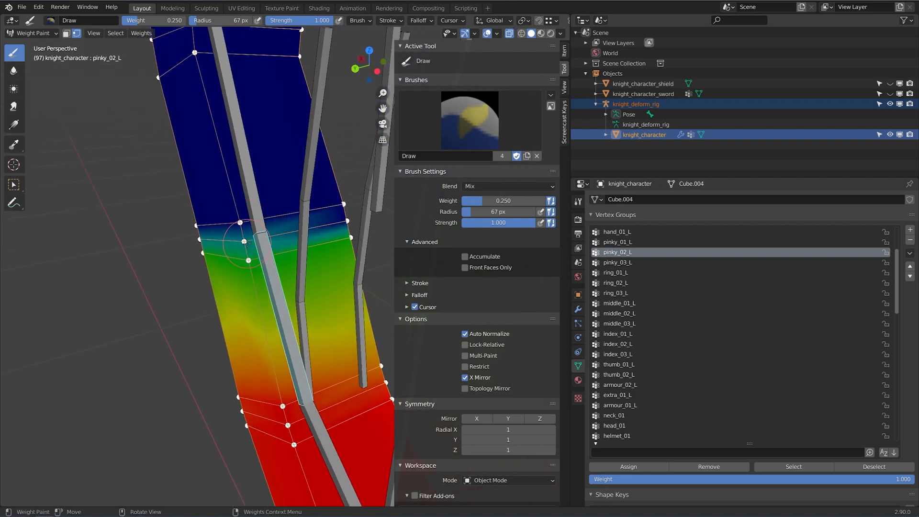
Step: Set the brush weight to 0.1 and paint the pinky_02_L joint's edge loop farthest from the fingertip
{"action": "scroll", "coordinate": [245, 242], "scroll_direction": "up", "scroll_amount": 2}
{"action": "scroll", "coordinate": [270, 226], "scroll_direction": "up", "scroll_amount": 2}
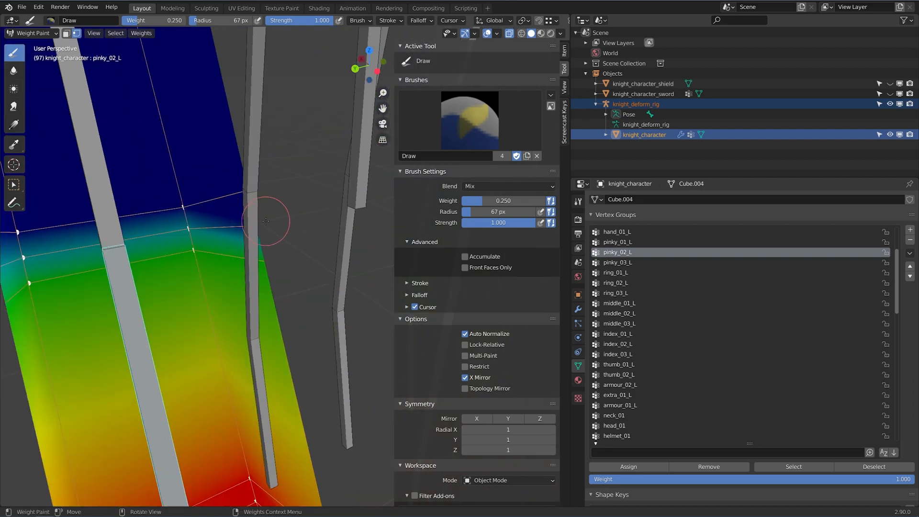
{"action": "mouse_move", "coordinate": [265, 221]}
{"action": "middle_mouse_down"}
{"action": "mouse_move", "coordinate": [310, 205]}
{"action": "mouse_move", "coordinate": [342, 215]}
{"action": "middle_mouse_up"}
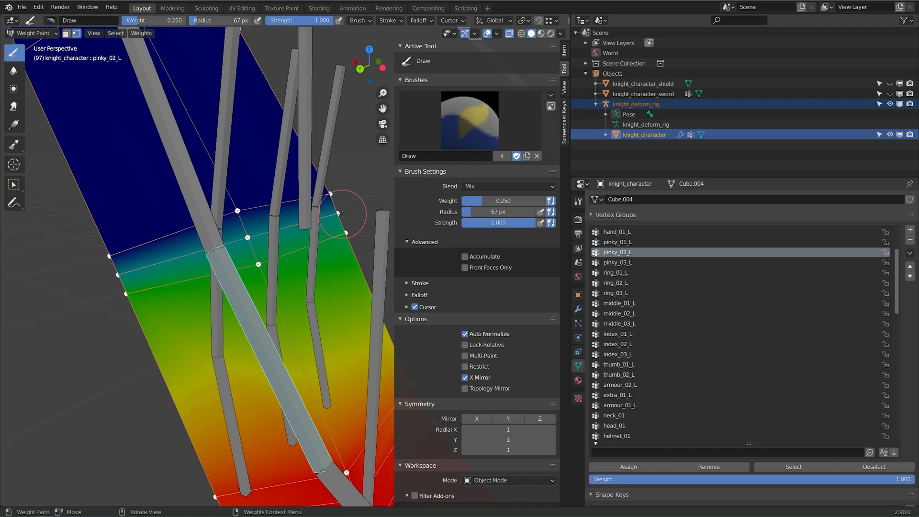
{"action": "type", "text": "0.1"}
{"action": "key", "text": "Return"}
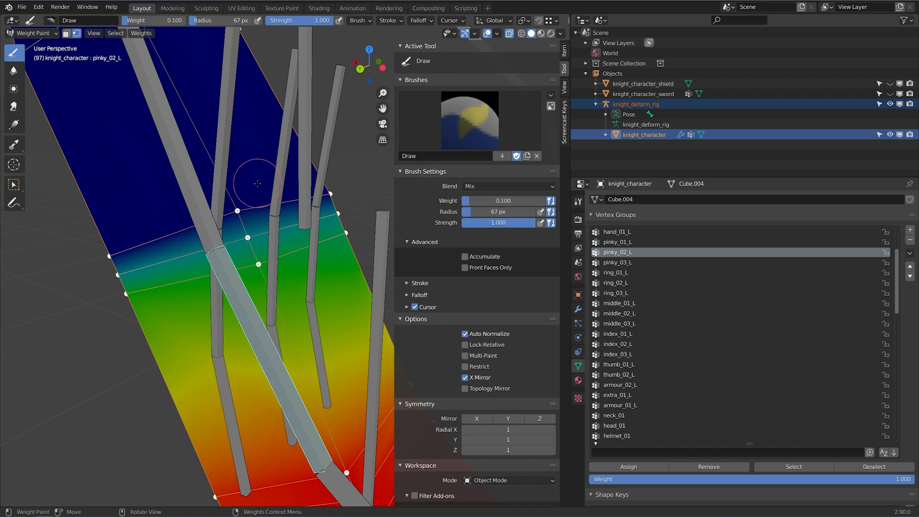
{"action": "left_click", "coordinate": [238, 211]}
{"action": "left_click", "coordinate": [332, 190]}
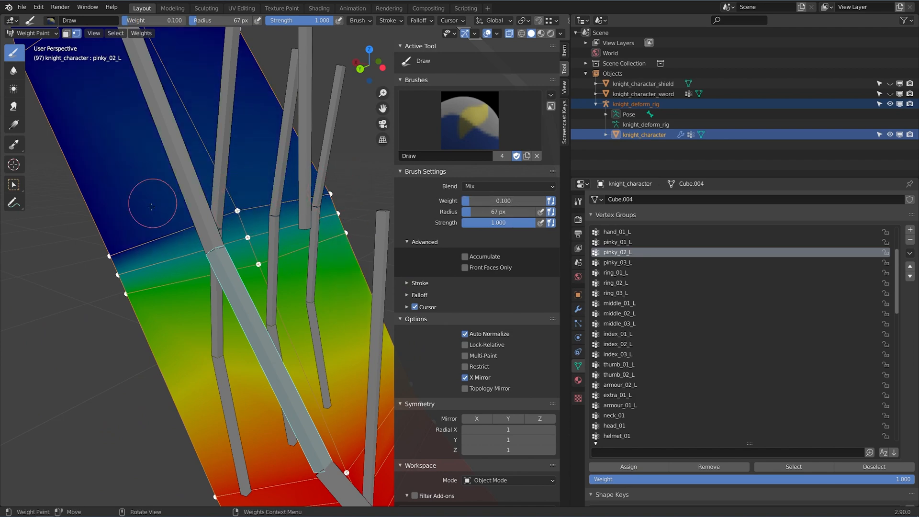
Step: Rotate the pinky_02_L bone to bend the finger and test the joint's falloff
{"action": "middle_click_drag", "start_coordinate": [152, 207], "coordinate": [297, 210]}
{"action": "key", "text": "r"}
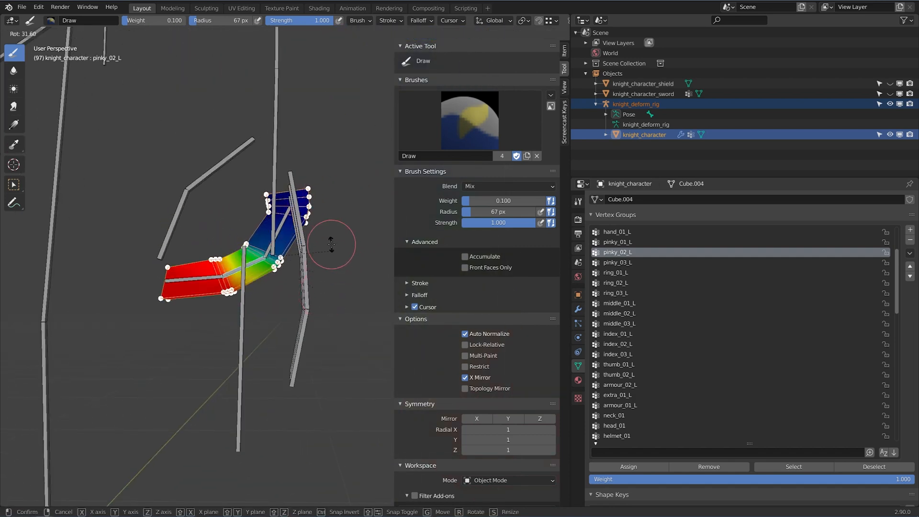
{"action": "left_click", "coordinate": [302, 245]}
Step: Turn off vertex selection masking, select the pinky_03_L bone, and turn masking back on
{"action": "scroll", "coordinate": [306, 327], "scroll_direction": "up", "scroll_amount": 5}
{"action": "key", "text": "v"}
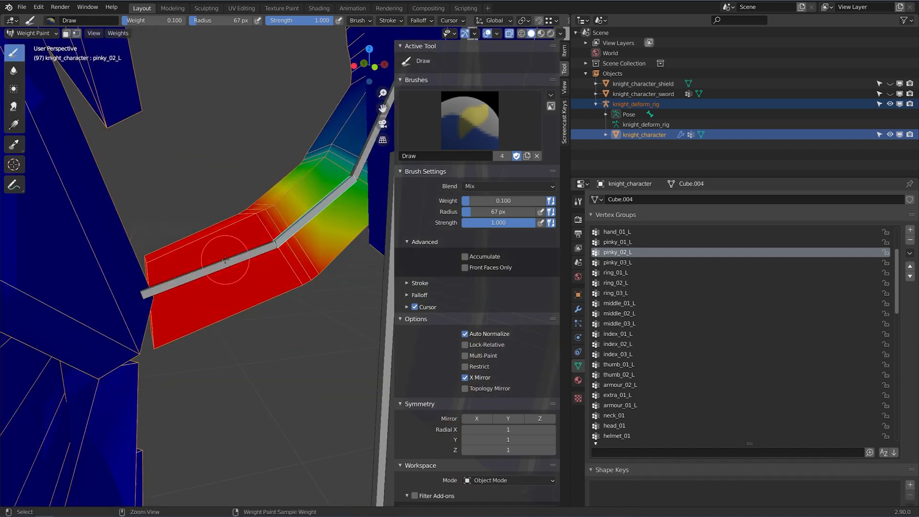
{"action": "left_click", "coordinate": [226, 261], "text": "ctrl"}
{"action": "key", "text": "v"}
{"action": "mouse_move", "coordinate": [262, 261]}
{"action": "middle_mouse_down"}
{"action": "mouse_move", "coordinate": [244, 240]}
{"action": "mouse_move", "coordinate": [247, 253]}
{"action": "middle_mouse_up"}
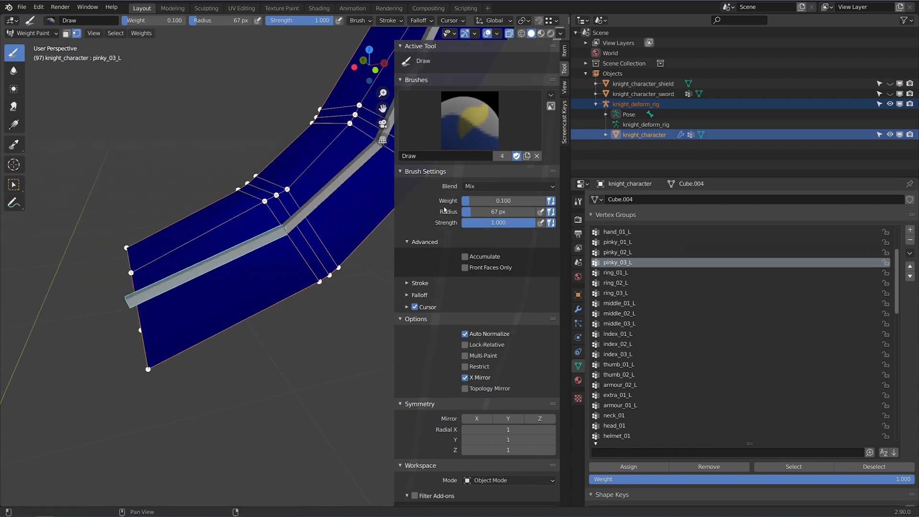
Step: Set the brush weight to 1.000 and paint the pinky_03_L group over the fingertip's end vertices
{"action": "left_click_drag", "start_coordinate": [474, 201], "coordinate": [550, 201]}
{"action": "mouse_move", "coordinate": [211, 240]}
{"action": "left_mouse_down"}
{"action": "mouse_move", "coordinate": [123, 236]}
{"action": "mouse_move", "coordinate": [132, 348]}
{"action": "mouse_move", "coordinate": [146, 362]}
{"action": "left_mouse_up"}
{"action": "middle_click_drag", "start_coordinate": [157, 328], "coordinate": [185, 300]}
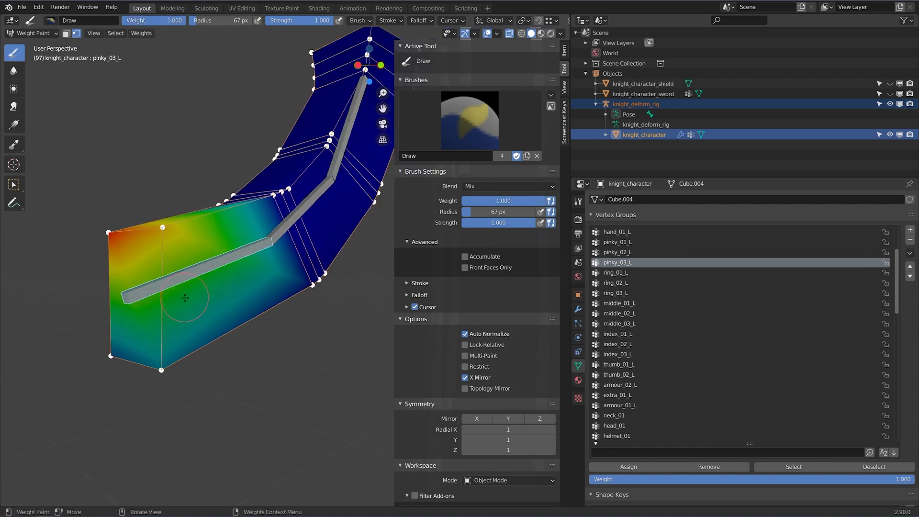
{"action": "mouse_move", "coordinate": [203, 362]}
{"action": "left_mouse_down"}
{"action": "mouse_move", "coordinate": [176, 371]}
{"action": "mouse_move", "coordinate": [160, 200]}
{"action": "left_mouse_up"}
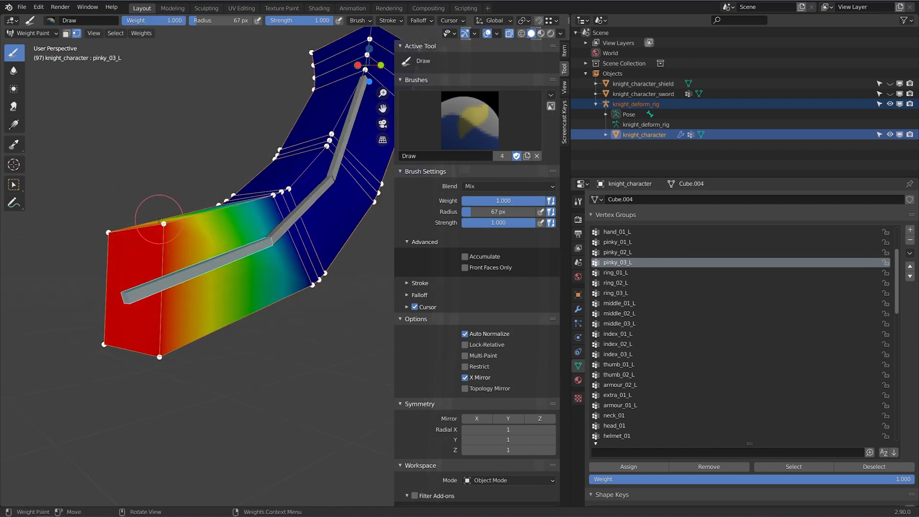
{"action": "mouse_move", "coordinate": [161, 201]}
{"action": "middle_mouse_down"}
{"action": "mouse_move", "coordinate": [151, 273]}
{"action": "mouse_move", "coordinate": [178, 286]}
{"action": "middle_mouse_up"}
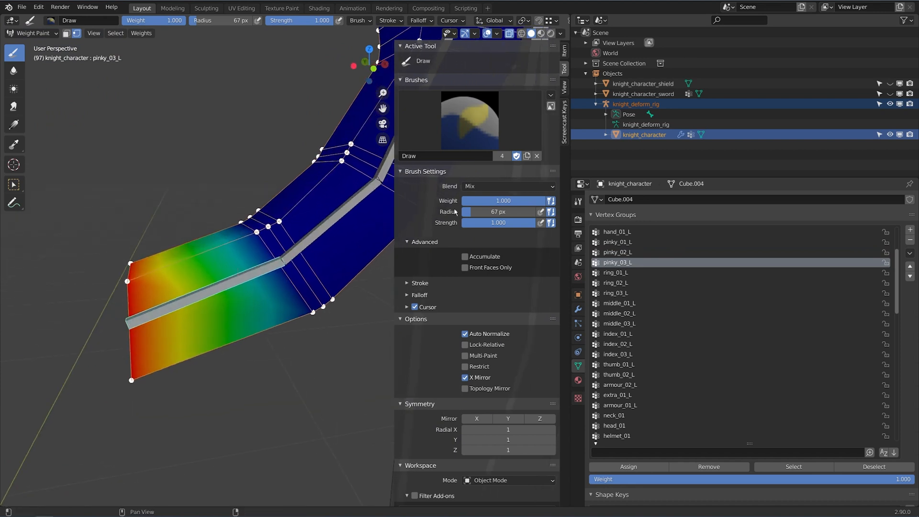
Step: Set the brush weight to 0.5 and paint the pinky_03_L joint's loop nearest the fingertip all the way around
{"action": "left_click", "coordinate": [503, 200]}
{"action": "type", "text": "0.5"}
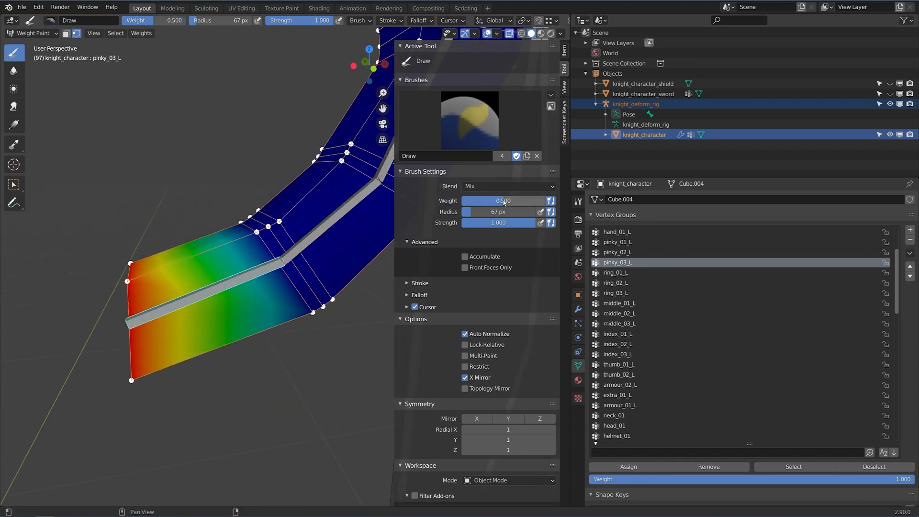
{"action": "key", "text": "Return"}
{"action": "scroll", "coordinate": [232, 211], "scroll_direction": "up", "scroll_amount": 3}
{"action": "left_click_drag", "start_coordinate": [231, 213], "coordinate": [193, 184]}
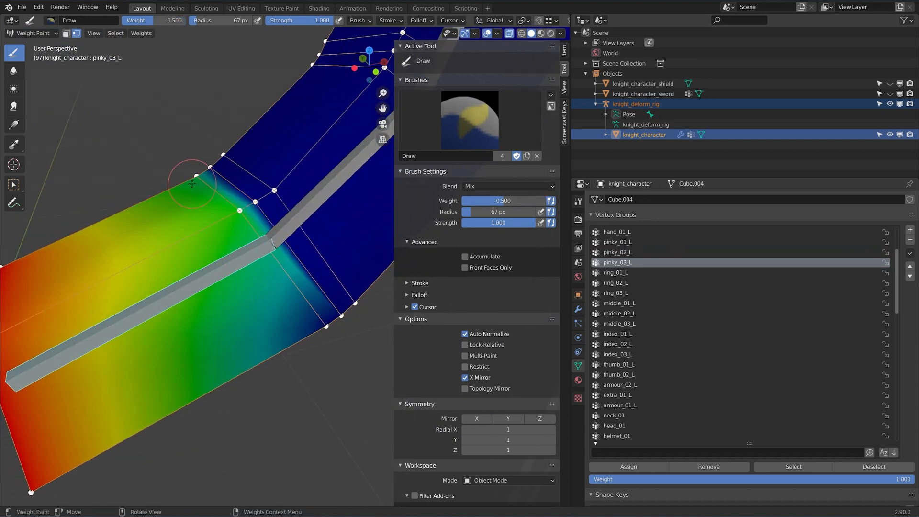
{"action": "middle_click_drag", "start_coordinate": [254, 247], "coordinate": [251, 265]}
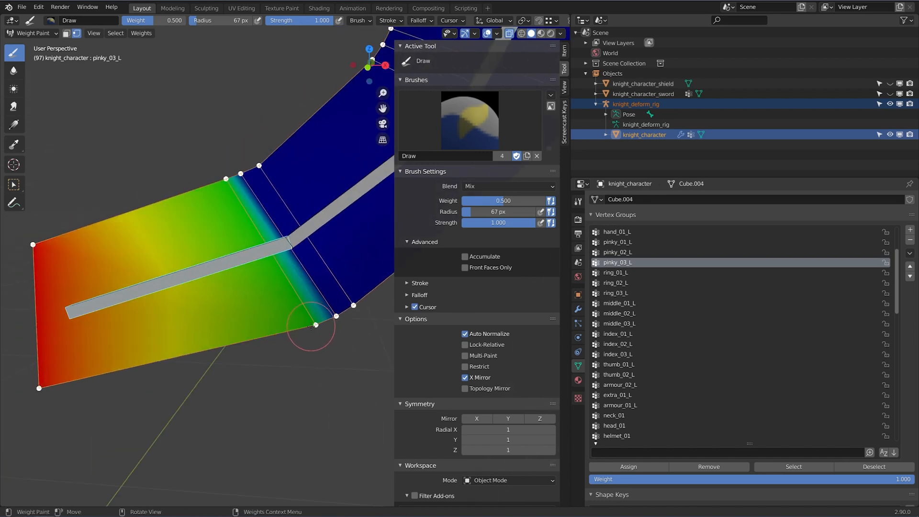
{"action": "middle_click_drag", "start_coordinate": [309, 327], "coordinate": [264, 323]}
{"action": "left_click_drag", "start_coordinate": [265, 323], "coordinate": [264, 322]}
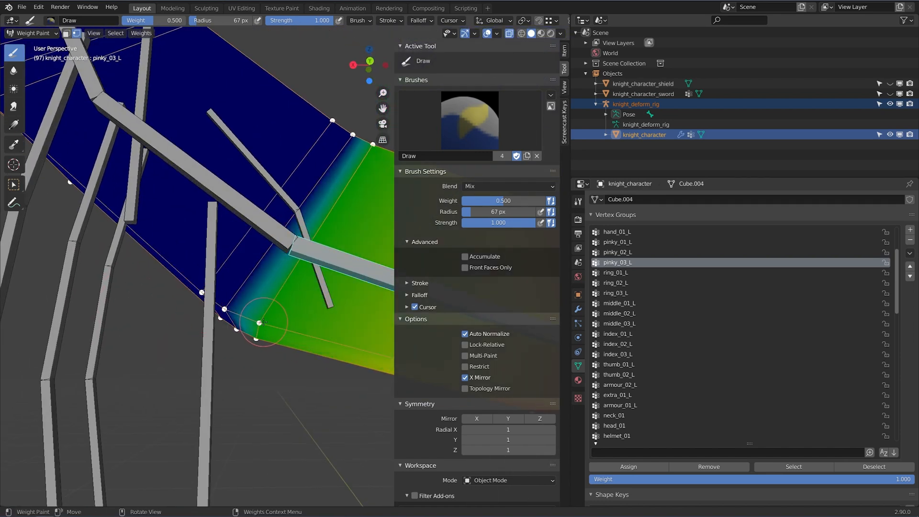
{"action": "middle_click_drag", "start_coordinate": [302, 257], "coordinate": [325, 244]}
Step: Set the brush weight to 0.25 and paint the middle edge loop of the pinky_03_L joint from all sides
{"action": "left_click", "coordinate": [510, 203]}
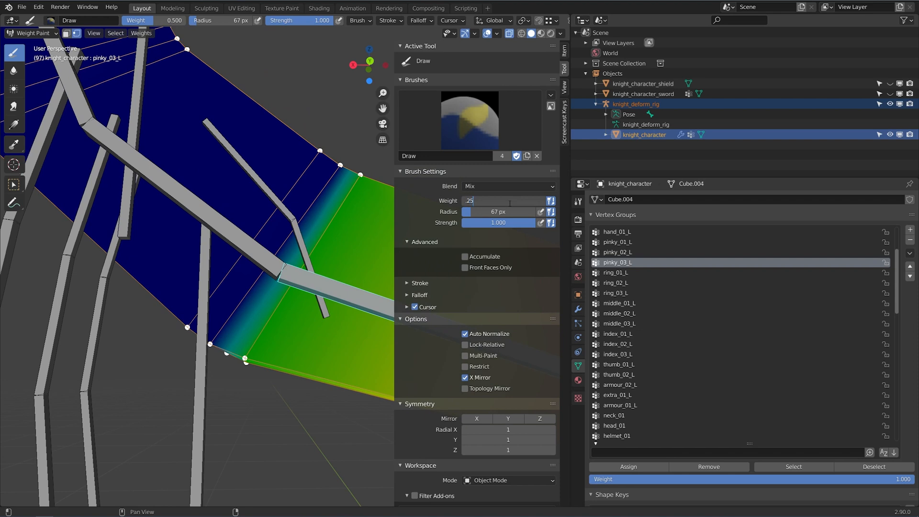
{"action": "type", "text": ".25"}
{"action": "key", "text": "Return"}
{"action": "middle_click_drag", "start_coordinate": [352, 165], "coordinate": [270, 275]}
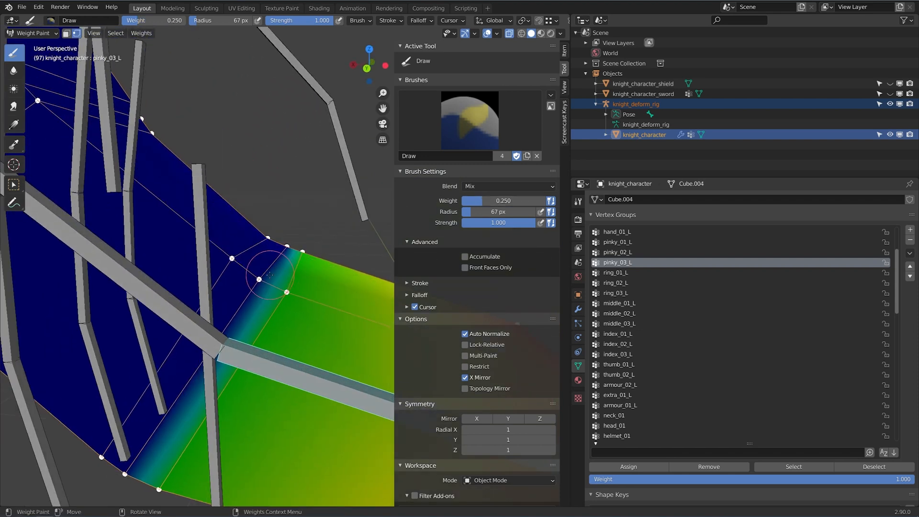
{"action": "left_click_drag", "start_coordinate": [269, 275], "coordinate": [268, 277]}
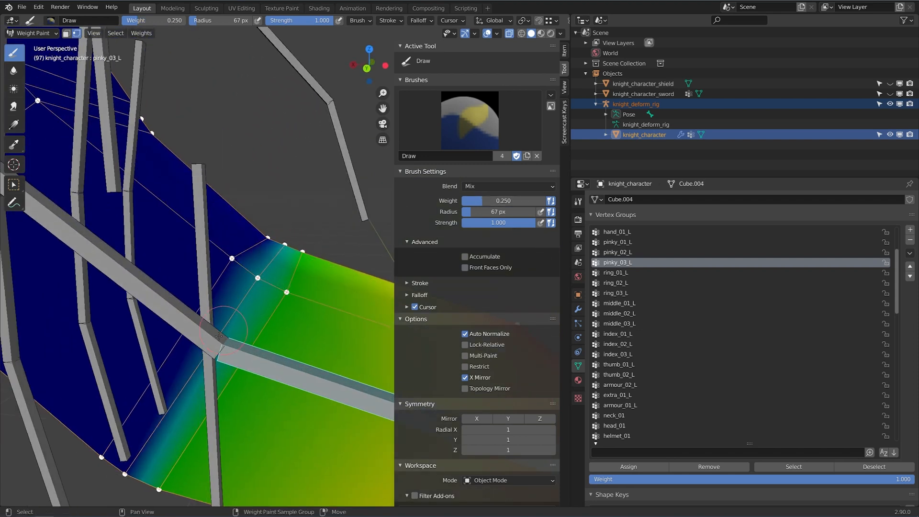
{"action": "middle_click_drag", "start_coordinate": [219, 336], "coordinate": [245, 304]}
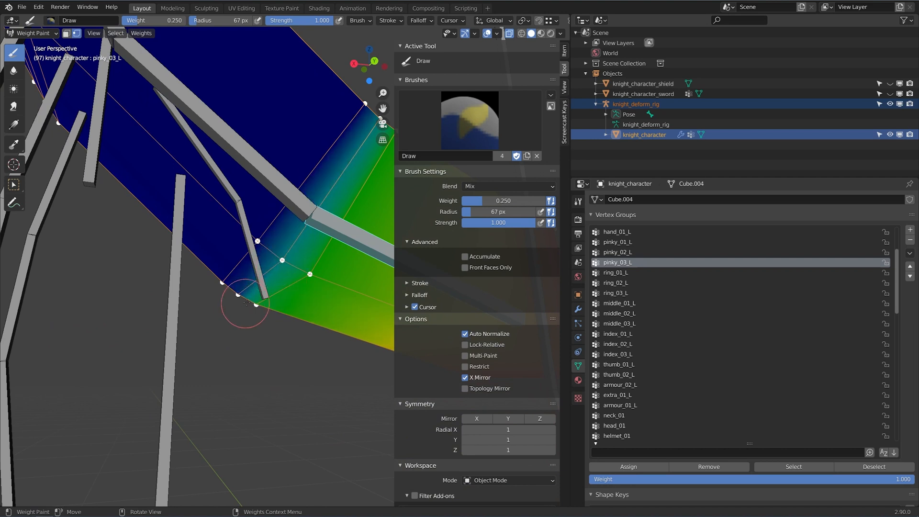
{"action": "mouse_move", "coordinate": [246, 302]}
{"action": "left_mouse_down"}
{"action": "mouse_move", "coordinate": [287, 271]}
{"action": "mouse_move", "coordinate": [247, 295]}
{"action": "left_mouse_up"}
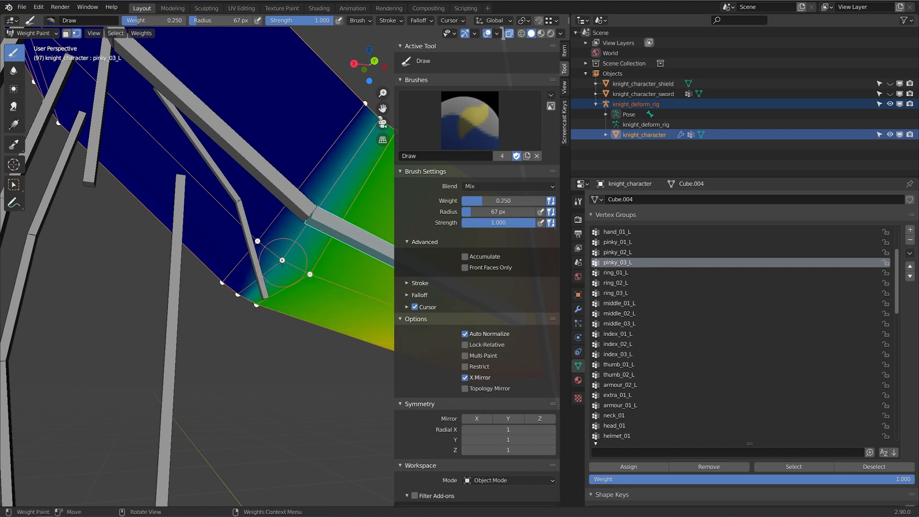
{"action": "mouse_move", "coordinate": [283, 262]}
{"action": "middle_mouse_down"}
{"action": "mouse_move", "coordinate": [250, 259]}
{"action": "mouse_move", "coordinate": [256, 250]}
{"action": "middle_mouse_up"}
{"action": "left_click_drag", "start_coordinate": [258, 249], "coordinate": [269, 251]}
{"action": "middle_click_drag", "start_coordinate": [269, 250], "coordinate": [330, 244]}
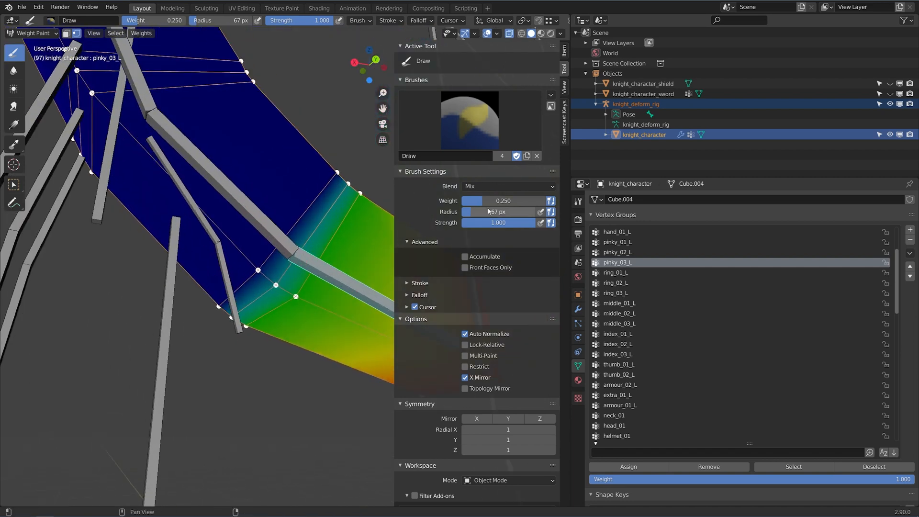
Step: Set the brush weight to 0.1 and paint the pinky_03_L joint's edge loop farthest from the fingertip
{"action": "left_click", "coordinate": [498, 202]}
{"action": "key", "text": "Return"}
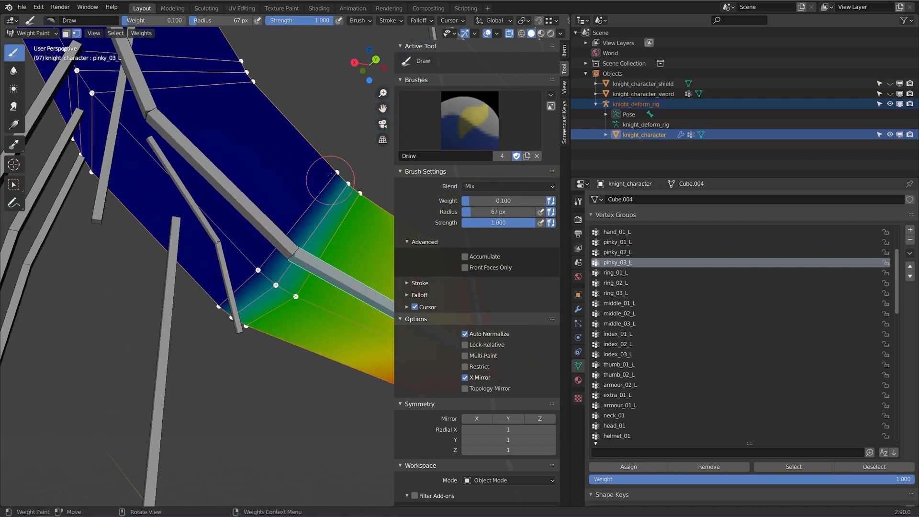
{"action": "left_click_drag", "start_coordinate": [308, 174], "coordinate": [213, 299]}
{"action": "middle_click_drag", "start_coordinate": [213, 299], "coordinate": [307, 195]}
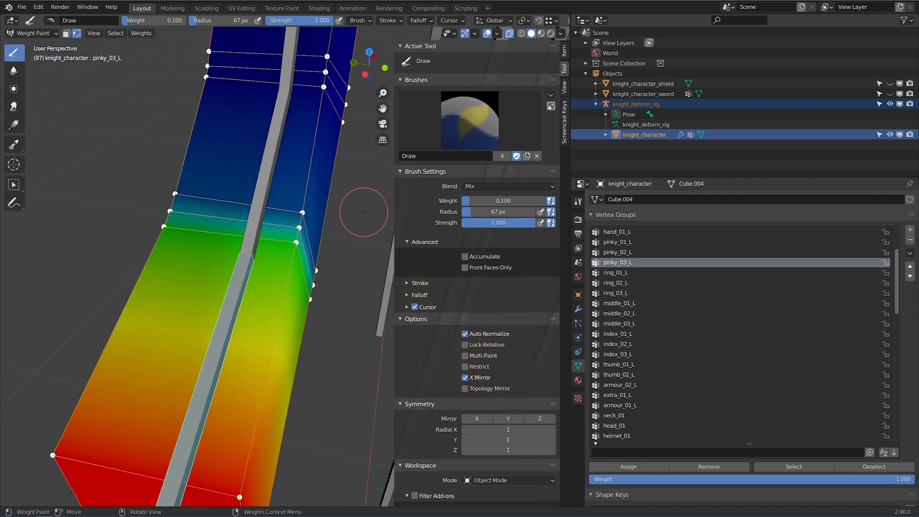
{"action": "middle_click_drag", "start_coordinate": [364, 212], "coordinate": [347, 306]}
{"action": "scroll", "coordinate": [268, 204], "scroll_direction": "down", "scroll_amount": 1}
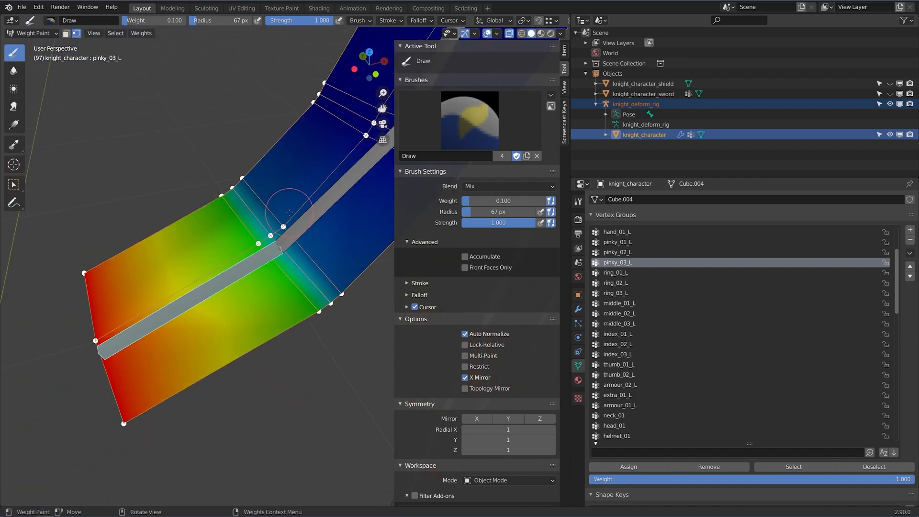
Step: Rotate the pinky_03_L bone to bend the fingertip and test its weights
{"action": "middle_click_drag", "start_coordinate": [288, 216], "coordinate": [320, 291]}
{"action": "key", "text": "r"}
{"action": "left_click", "coordinate": [359, 230]}
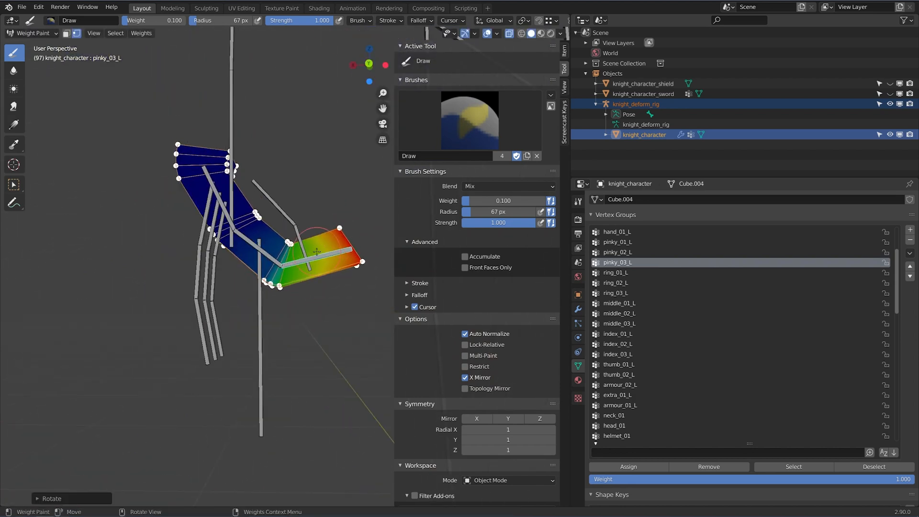
Step: Turn off vertex selection masking, bend the pinky further by rotating pinky_02_L, and select the pinky_01_L bone
{"action": "key", "text": "v"}
{"action": "left_click", "coordinate": [267, 249], "text": "ctrl"}
{"action": "key", "text": "r"}
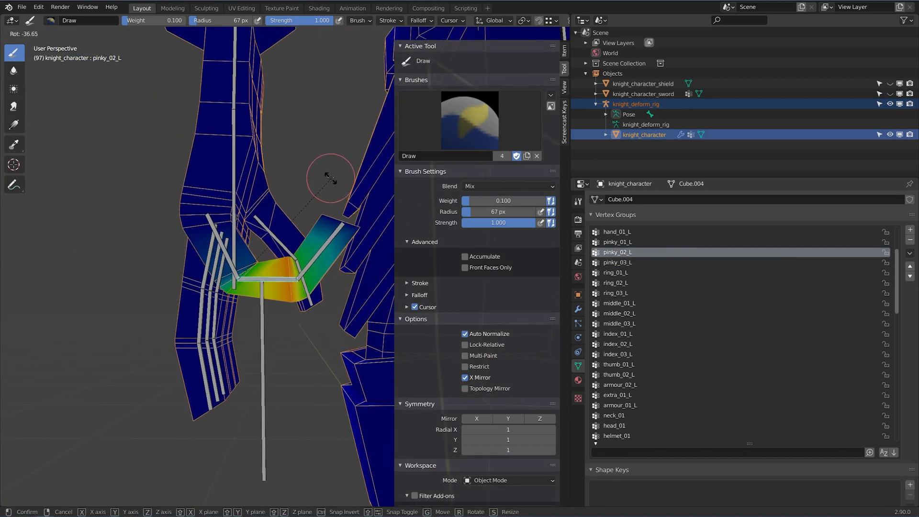
{"action": "left_click", "coordinate": [309, 194]}
{"action": "left_click", "coordinate": [233, 235], "text": "ctrl"}
{"action": "middle_click_drag", "start_coordinate": [233, 236], "coordinate": [225, 276]}
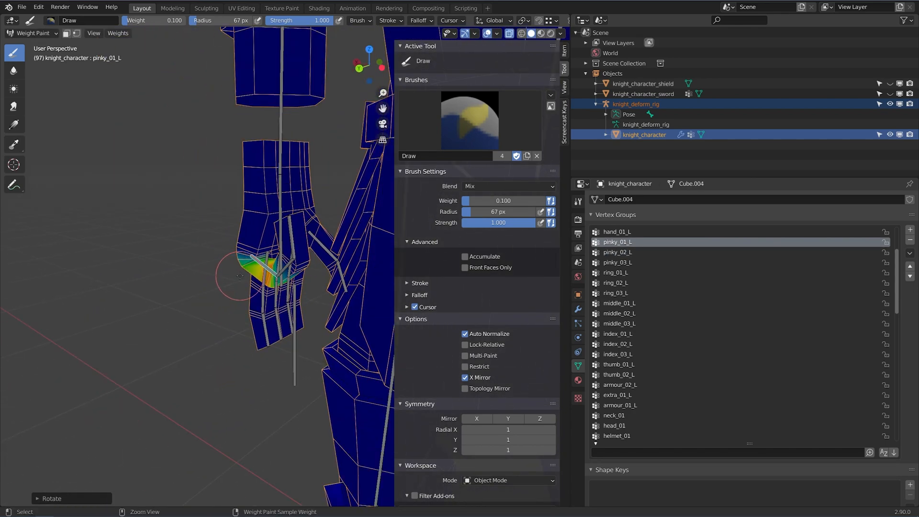
Step: Switch to Object Mode, examine how the bent pinky deforms, and select only the knight_character mesh
{"action": "key", "text": "ctrl+Tab"}
{"action": "left_click", "coordinate": [180, 275]}
{"action": "scroll", "coordinate": [349, 253], "scroll_direction": "up", "scroll_amount": 3}
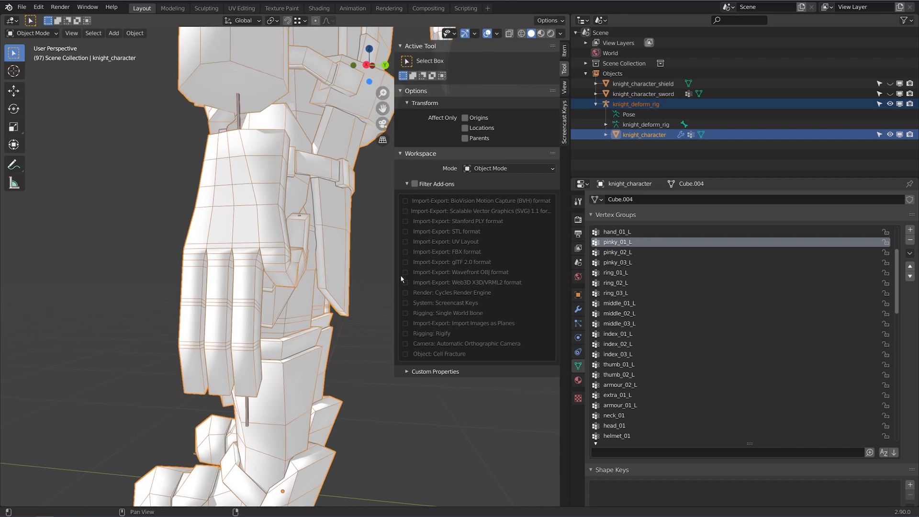
{"action": "middle_click_drag", "start_coordinate": [313, 255], "coordinate": [218, 267]}
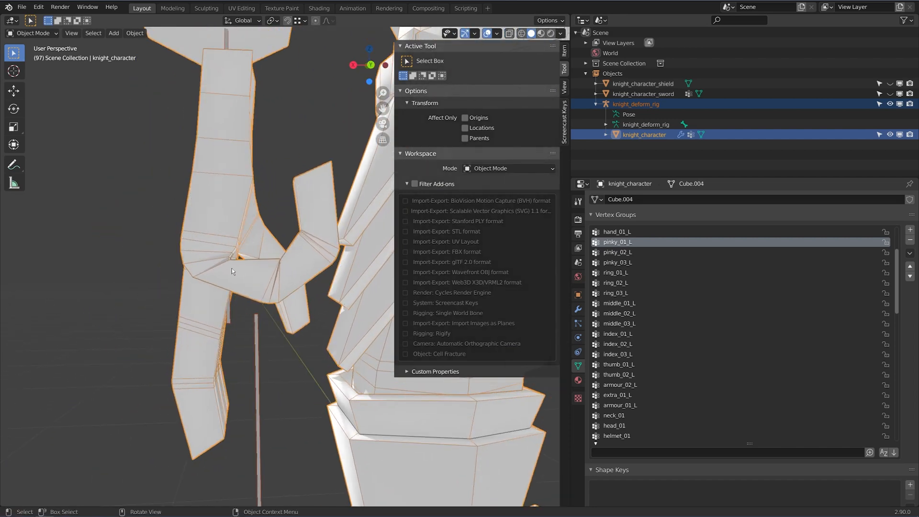
{"action": "left_click", "coordinate": [226, 255]}
{"action": "scroll", "coordinate": [220, 261], "scroll_direction": "down", "scroll_amount": 2}
{"action": "scroll", "coordinate": [211, 264], "scroll_direction": "up", "scroll_amount": 3}
{"action": "left_click", "coordinate": [212, 264]}
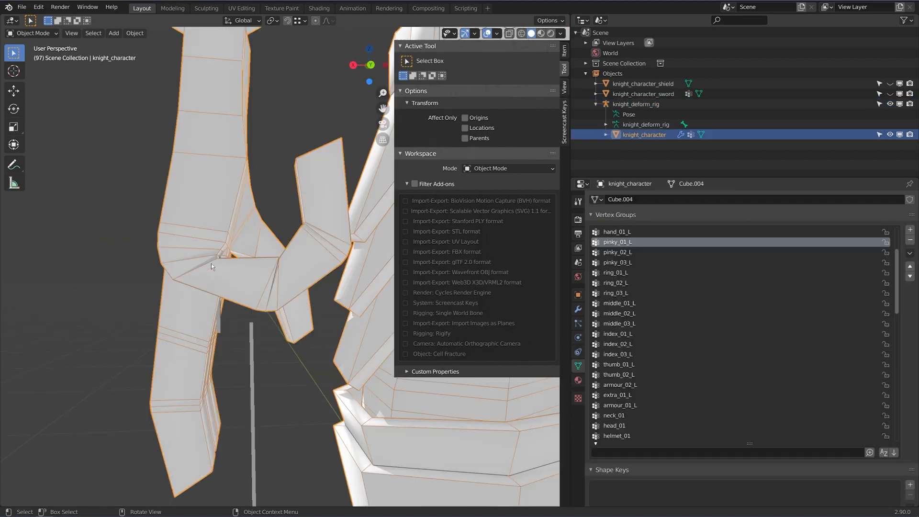
Step: Examine the fingertip end faces of the knight_character mesh in Edit Mode with X-ray off
{"action": "scroll", "coordinate": [211, 263], "scroll_direction": "down", "scroll_amount": 2}
{"action": "middle_click_drag", "start_coordinate": [211, 263], "coordinate": [253, 341]}
{"action": "key", "text": "alt+z"}
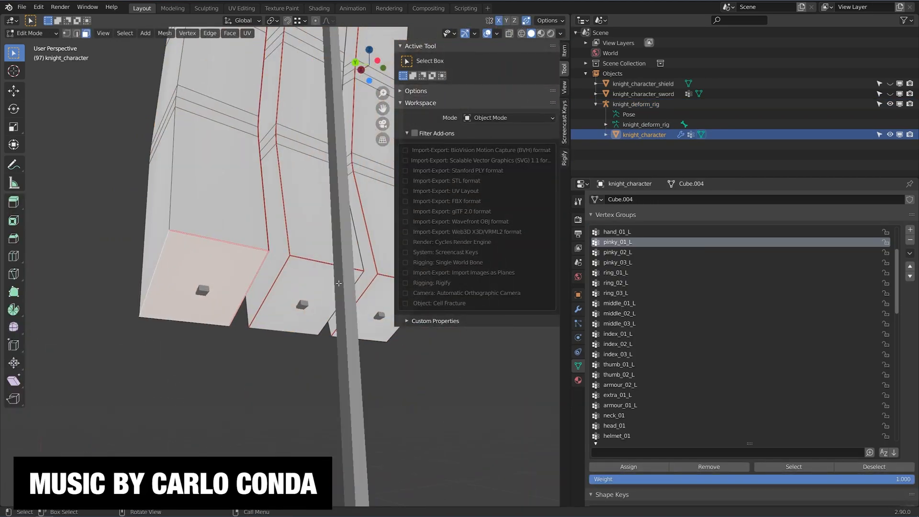
{"action": "middle_click_drag", "start_coordinate": [338, 282], "coordinate": [238, 283]}
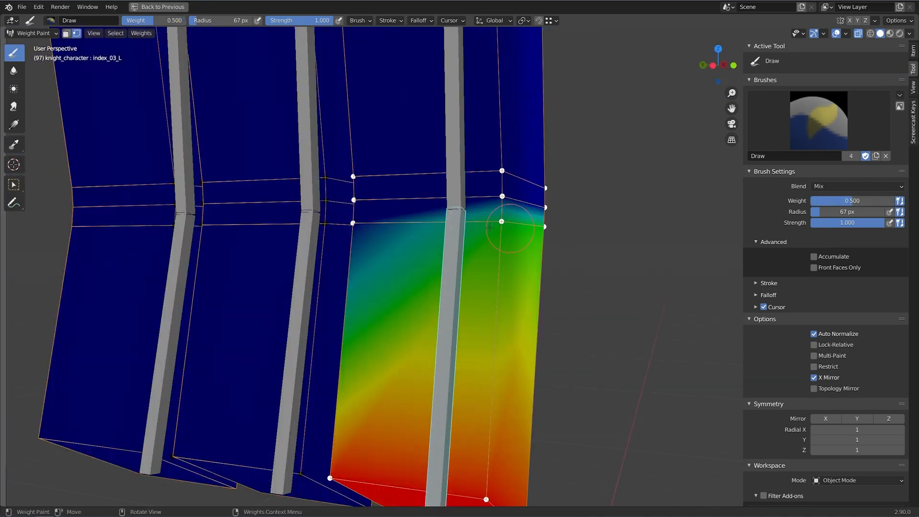
Step: Set the brush weight to 0.25 and paint the middle edge loop of the index_03_L joint
{"action": "left_click", "coordinate": [865, 201]}
{"action": "type", "text": ".2"}
{"action": "type", "text": "5"}
{"action": "key", "text": "Return"}
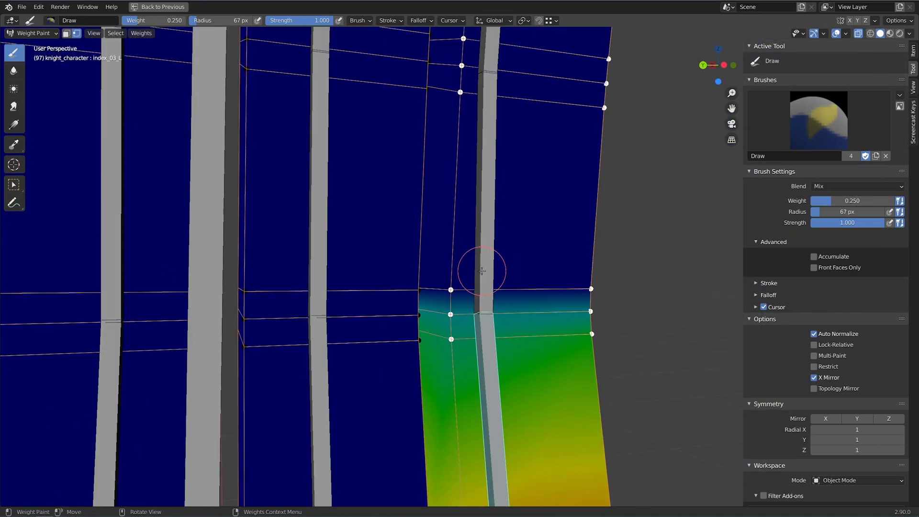